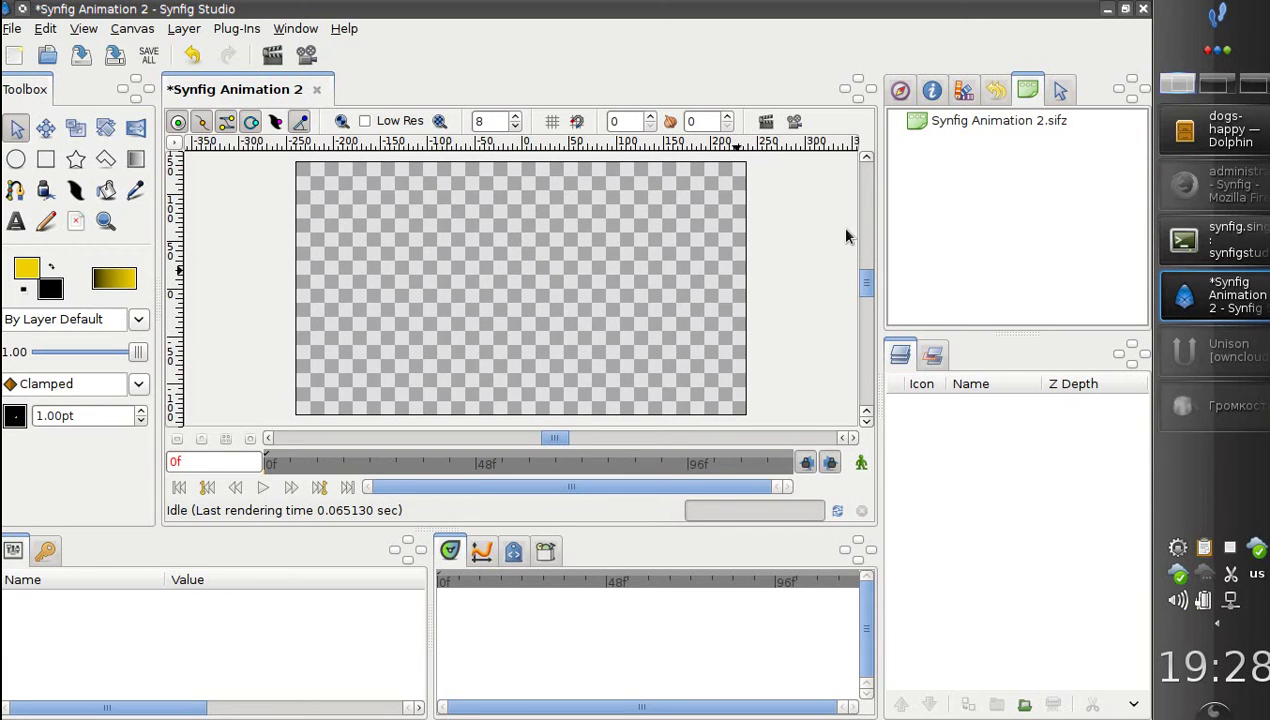
Import dog-happy.png through File > Import and shrink it so the whole dog fits the canvas
click(12, 28)
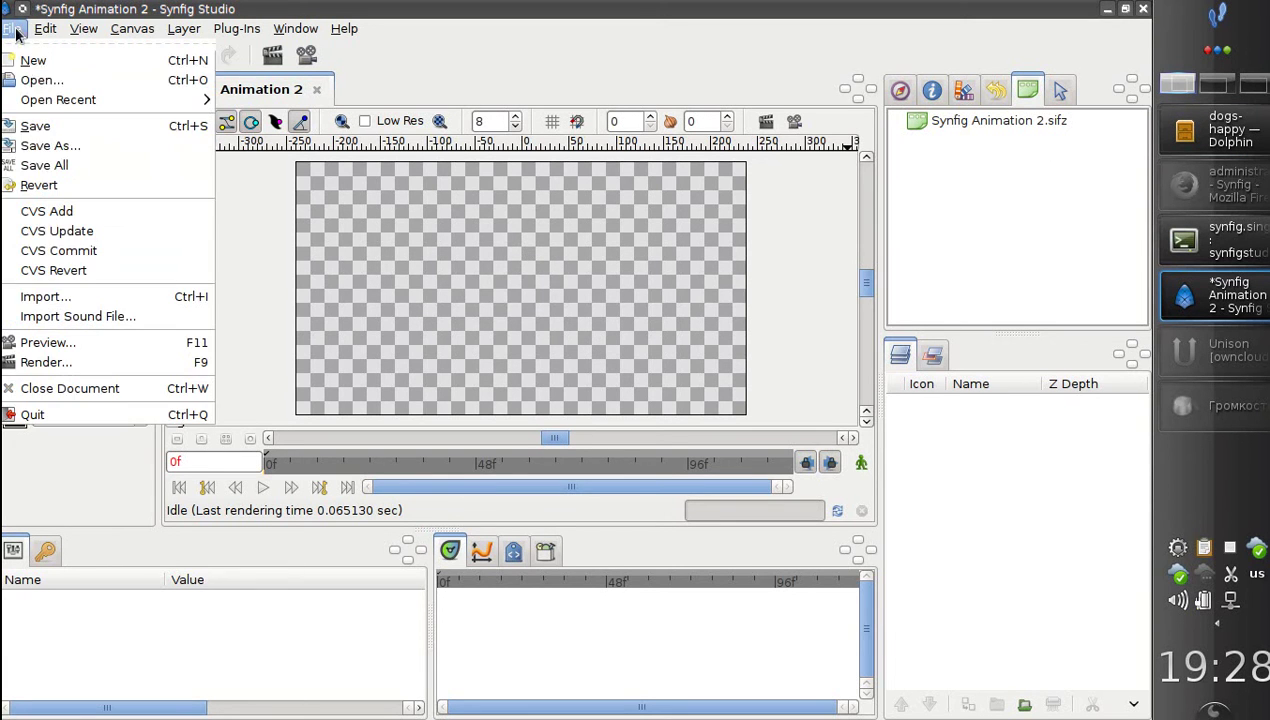
click(47, 296)
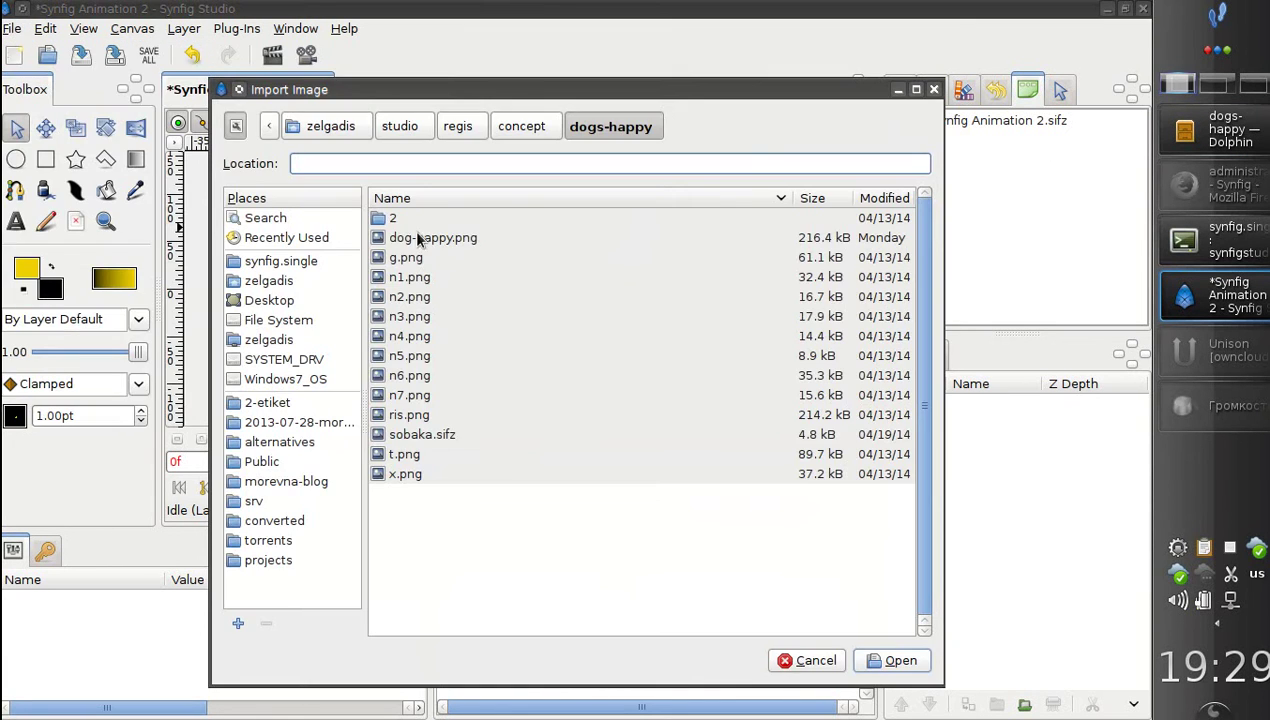
click(405, 238)
click(893, 660)
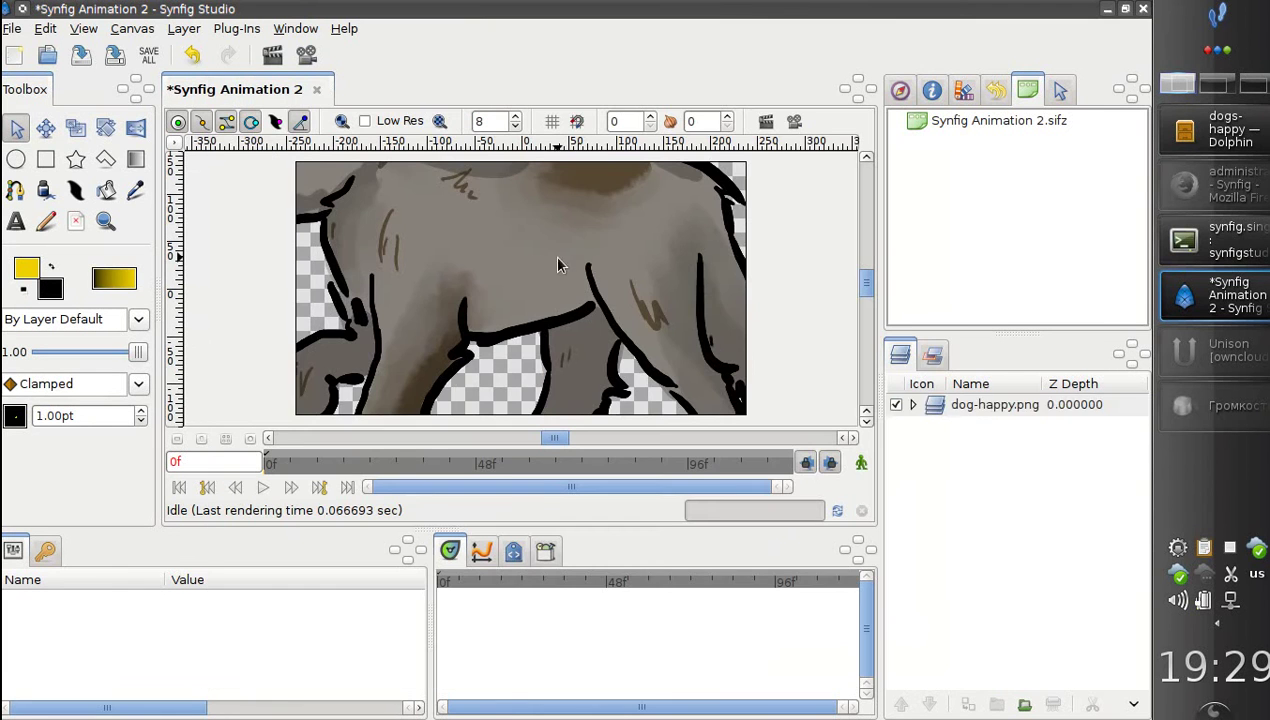
drag(577, 238, 520, 302)
scroll(570, 349, right, 2)
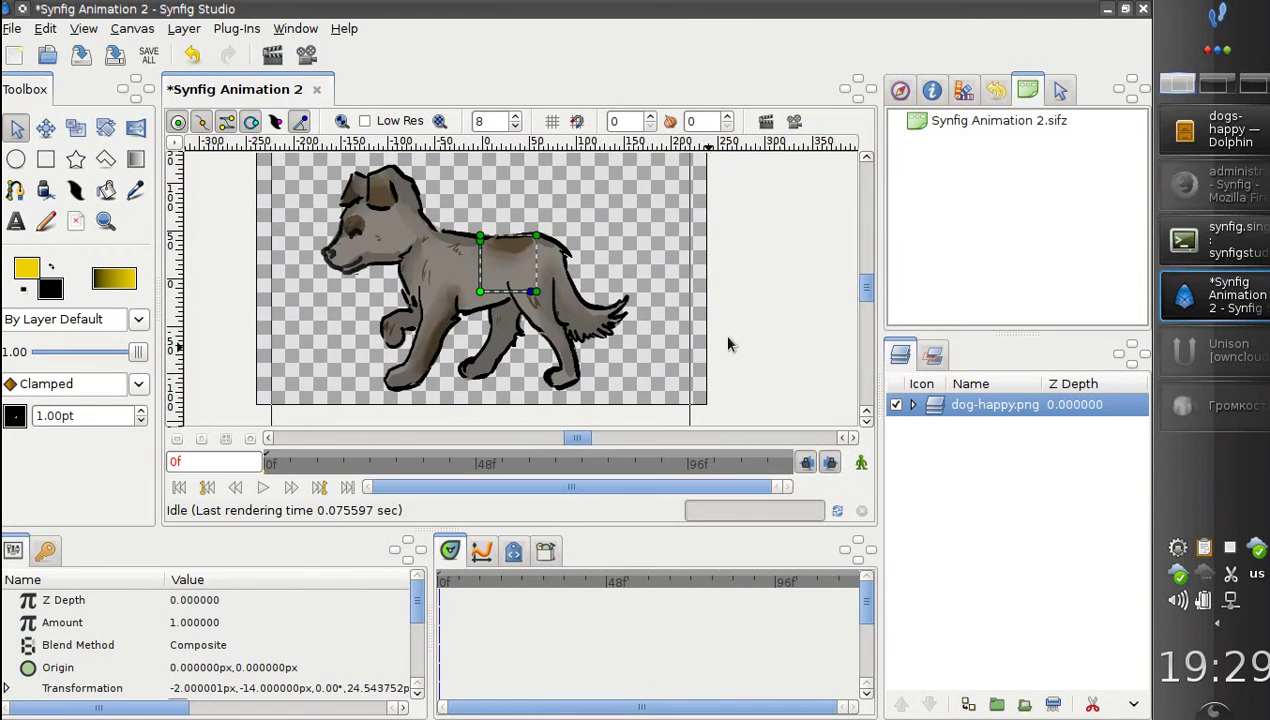
Add a Skeleton Deformation layer from the dog-happy.png layer's New Layer > Other menu
right_click(935, 411)
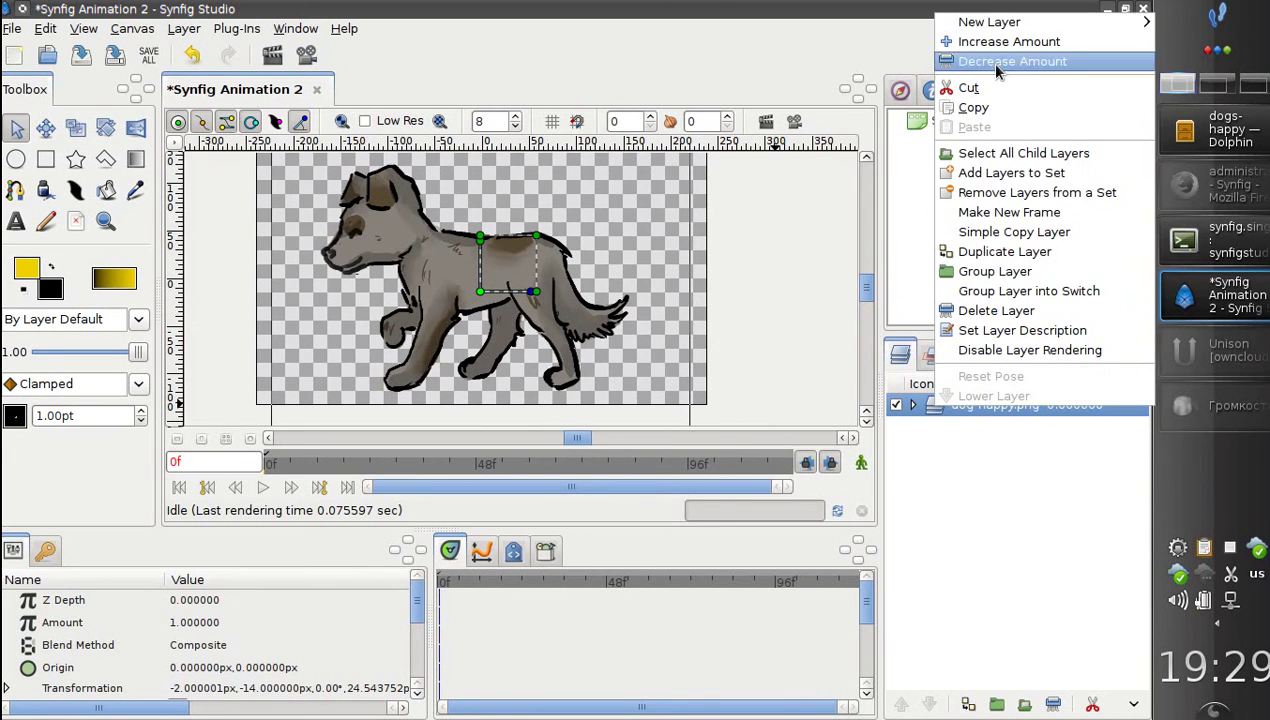
mouse_move(1022, 27)
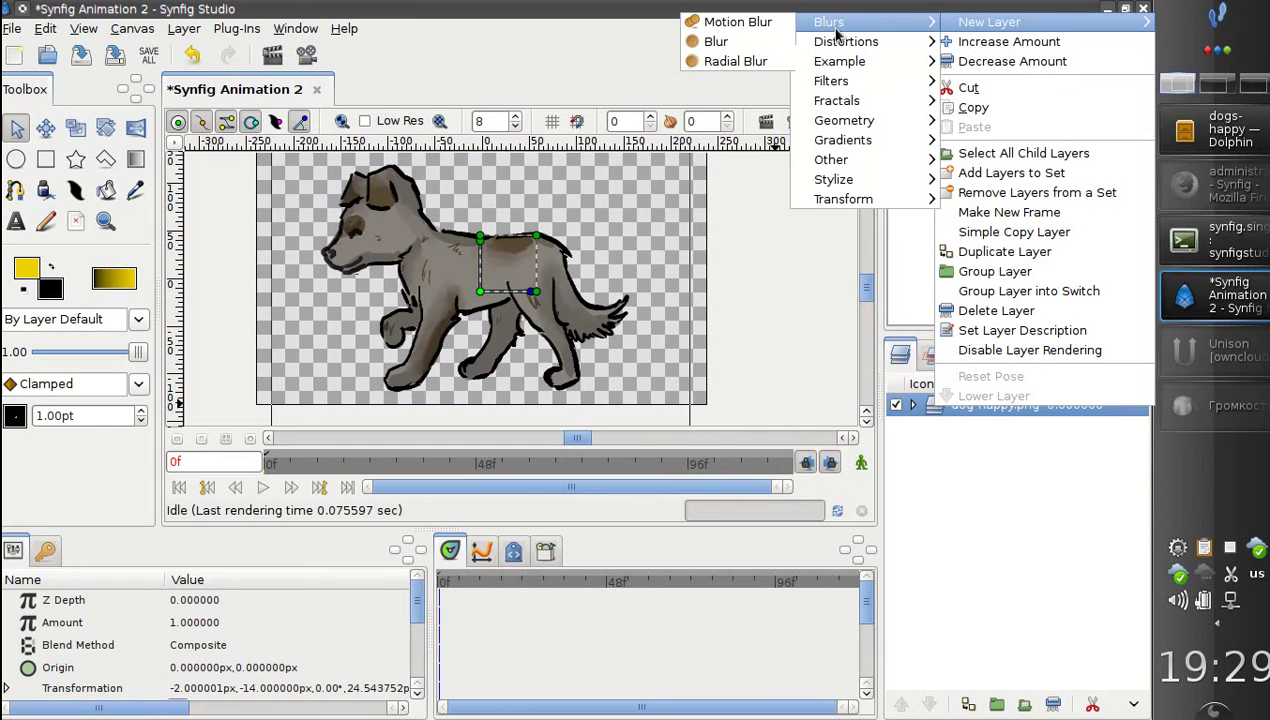
mouse_move(857, 164)
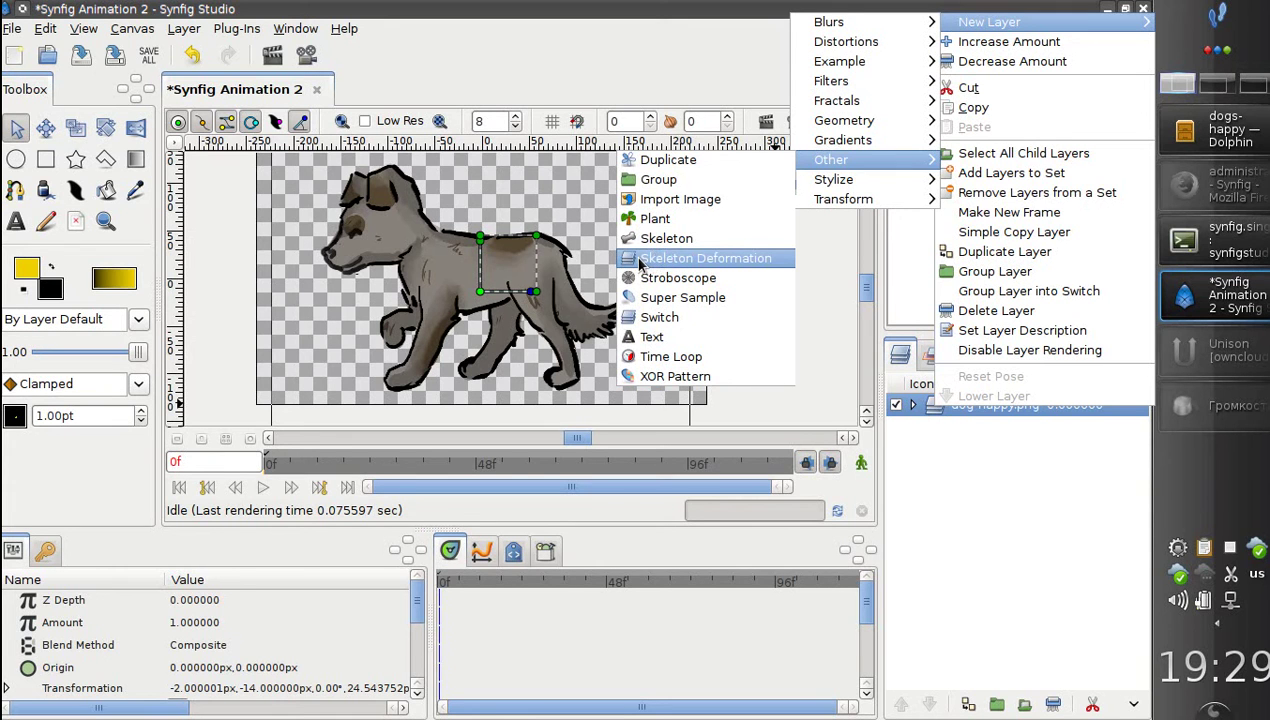
click(670, 262)
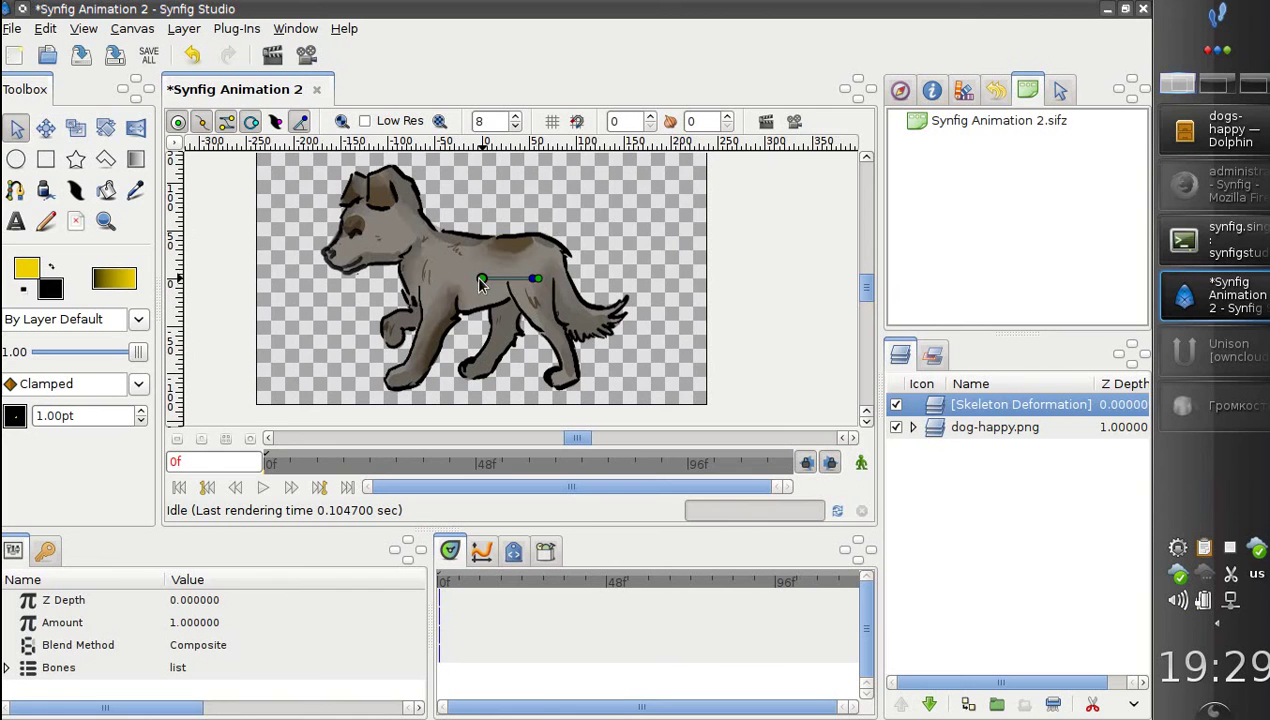
Adjust the bone's tip, then add a child bone and pull it down toward the dog's tail
mouse_move(539, 281)
mouse_down()
mouse_move(524, 290)
mouse_move(539, 288)
mouse_up()
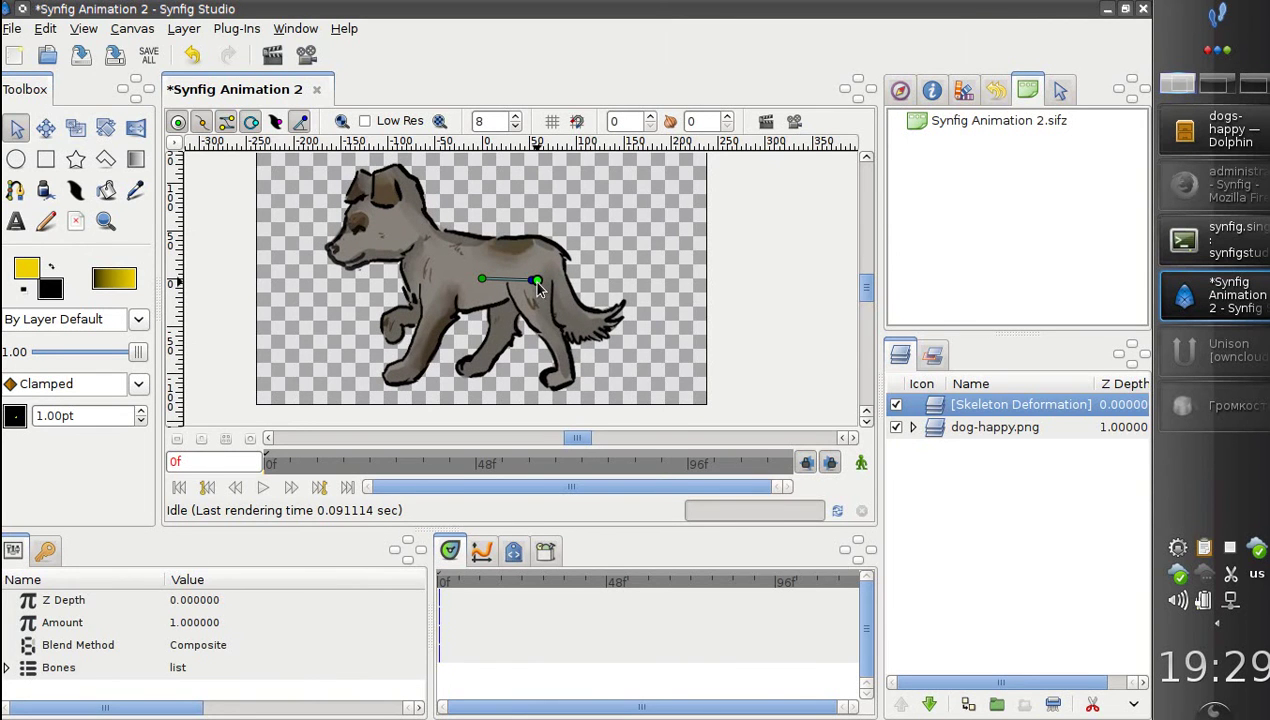
right_click(539, 286)
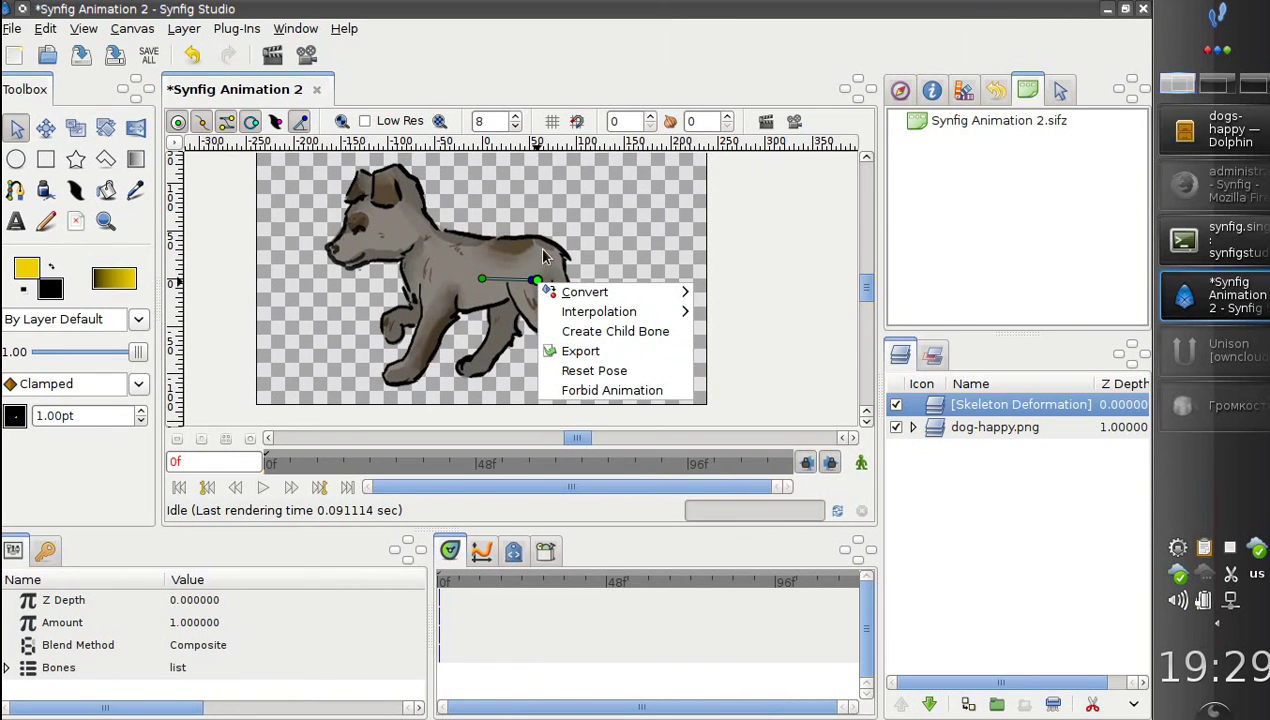
click(632, 330)
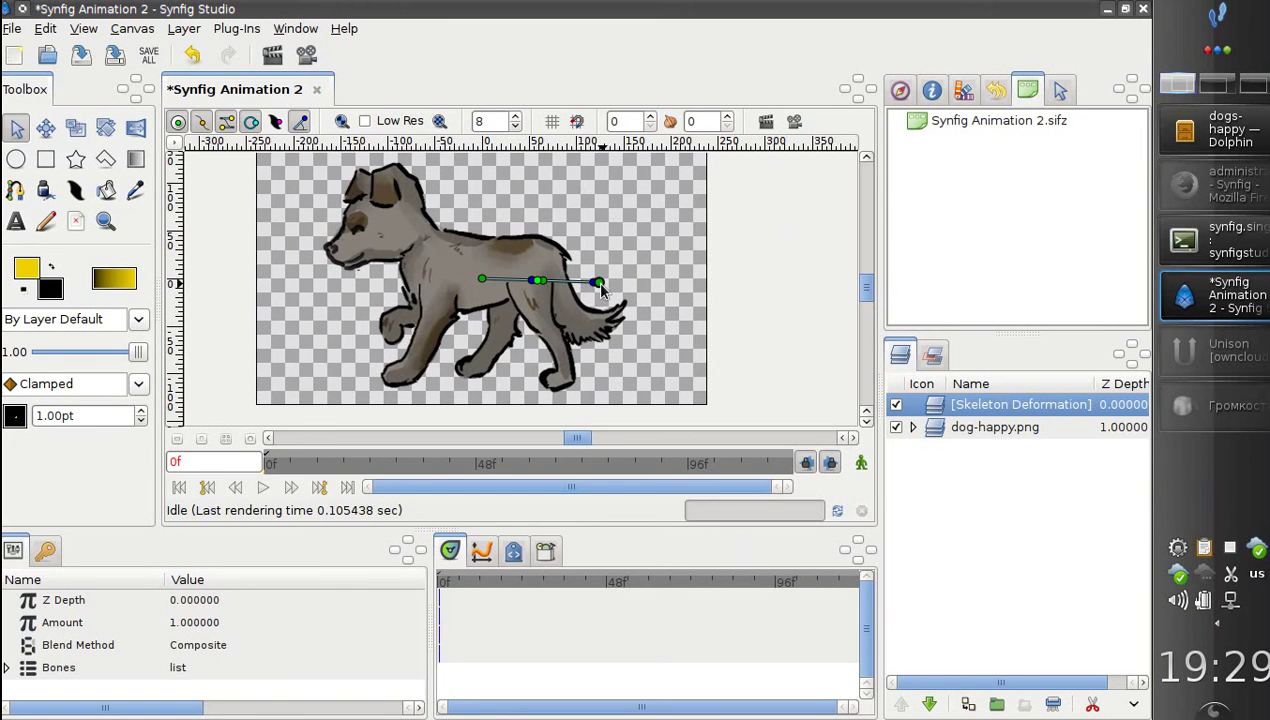
drag(598, 284, 593, 302)
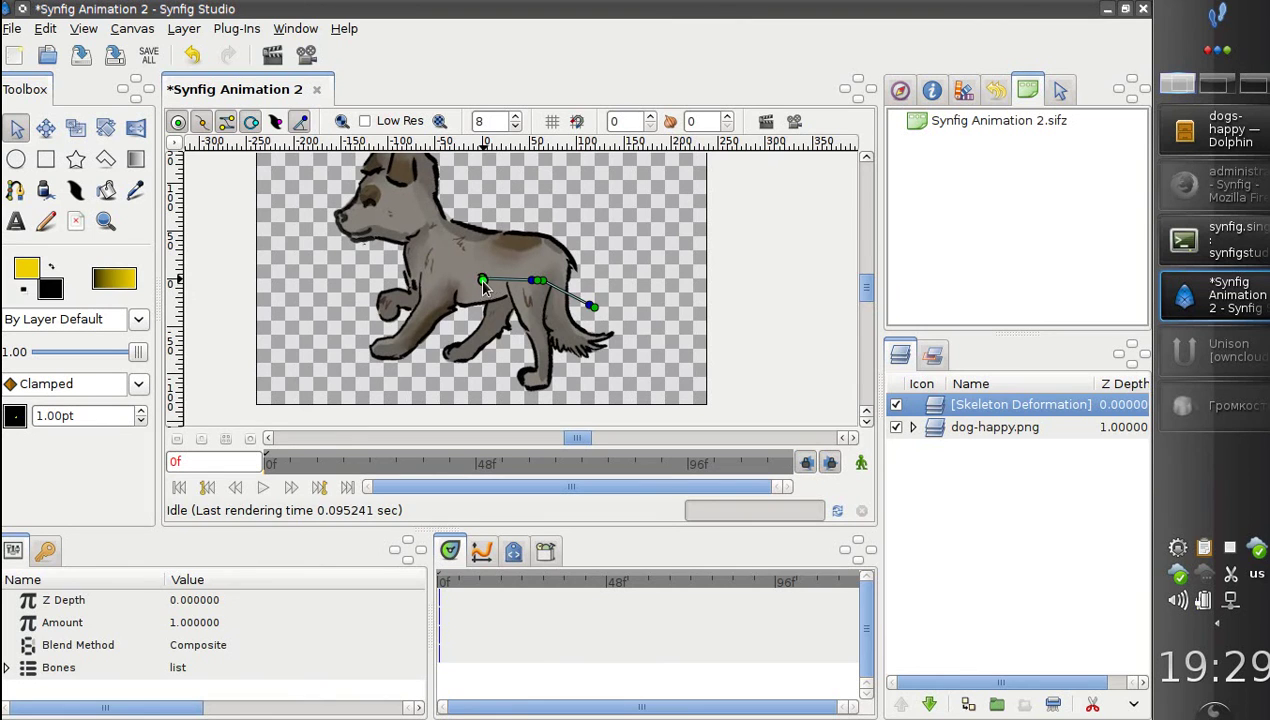
mouse_move(593, 306)
mouse_down()
mouse_move(588, 316)
mouse_move(593, 303)
mouse_up()
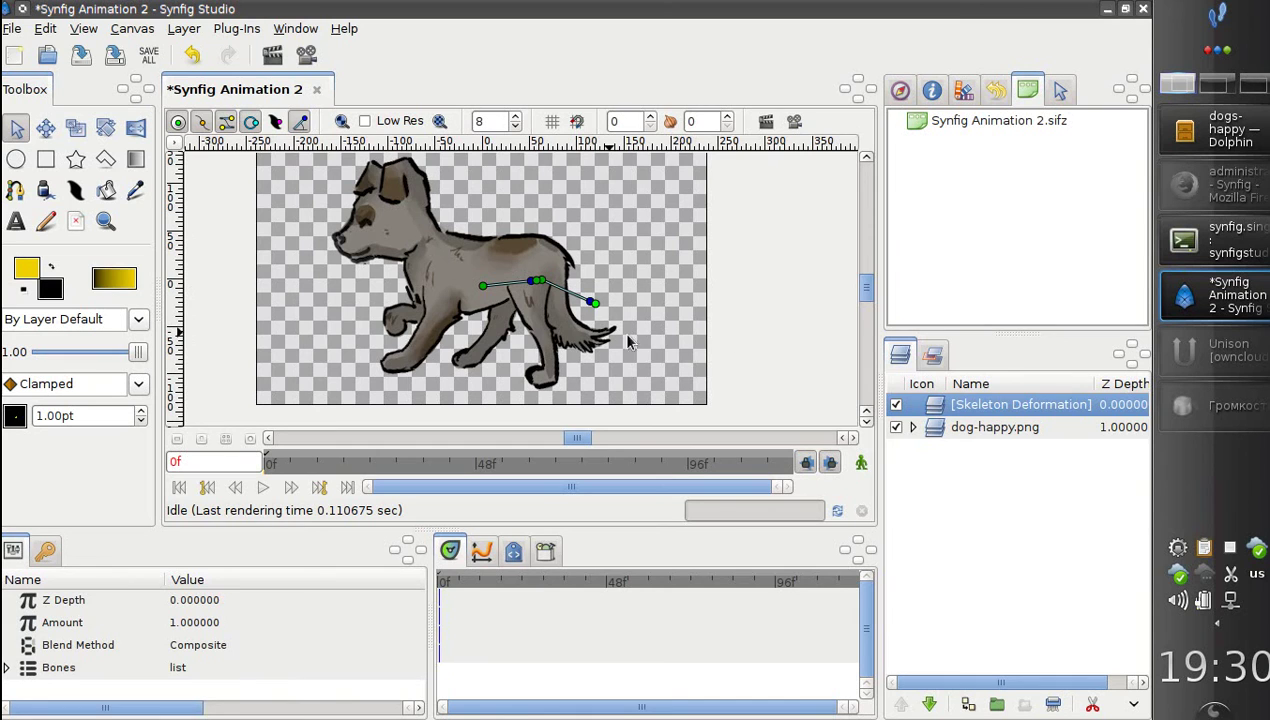
Switch off the skeleton deformation and move the bone along the dog's feet, shortening it slightly
click(896, 405)
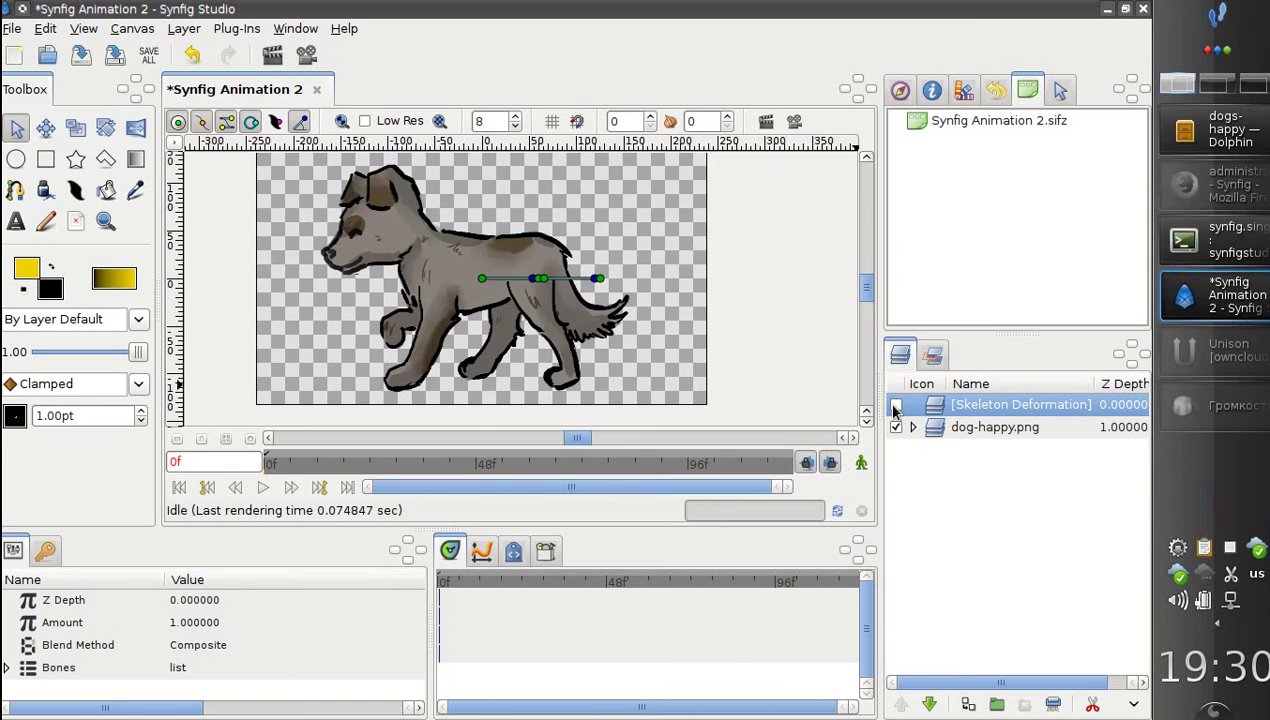
drag(482, 278, 430, 268)
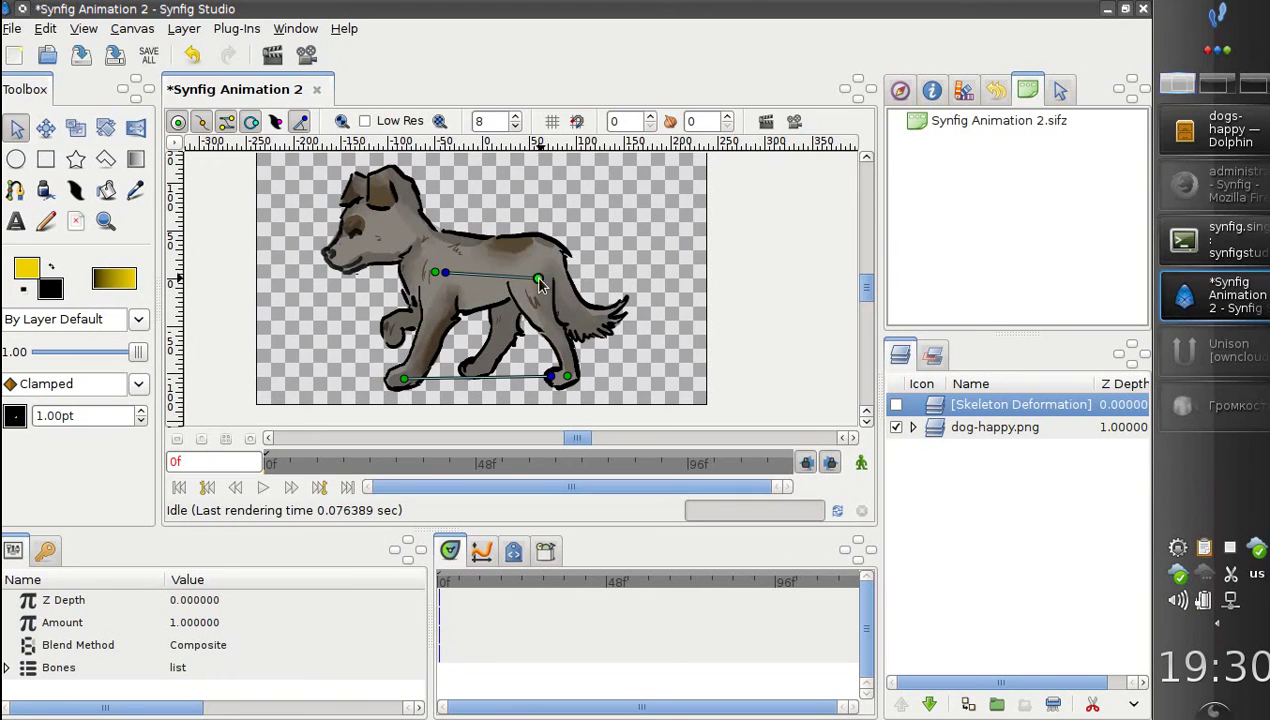
drag(545, 279, 537, 277)
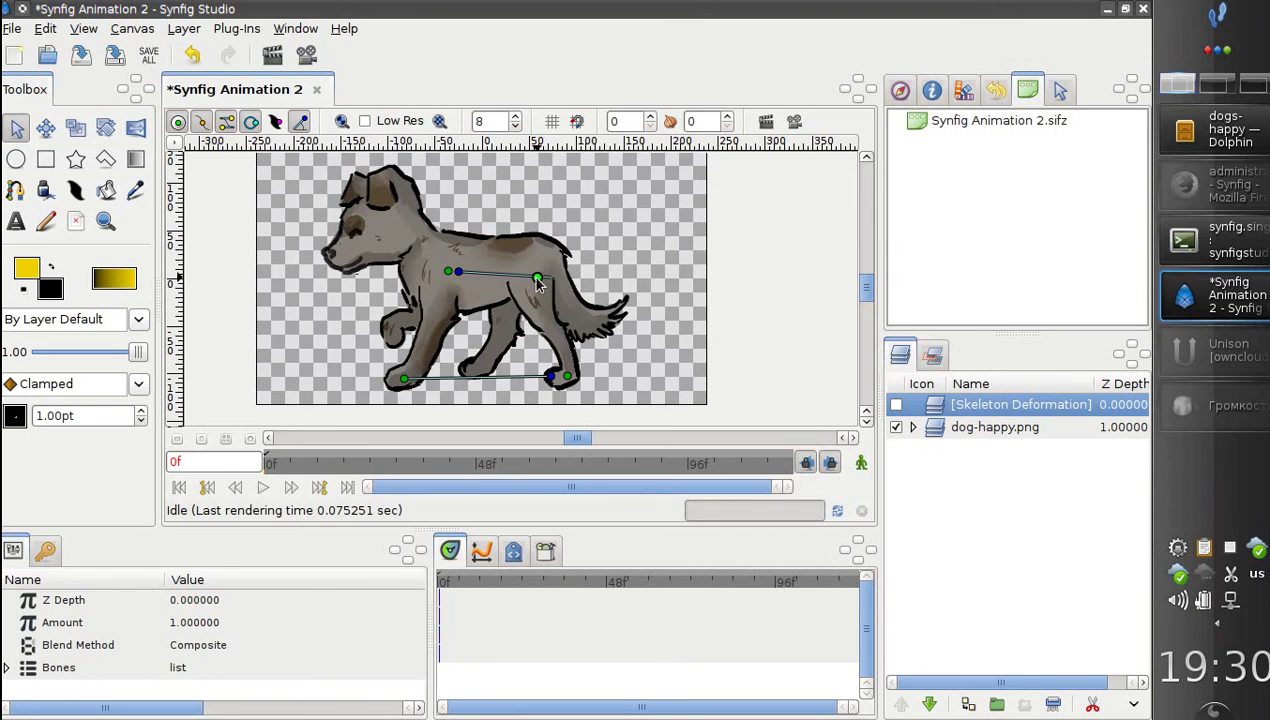
Add child bones from the feet bone's origin up the neck to the head and toward the nose
right_click(432, 278)
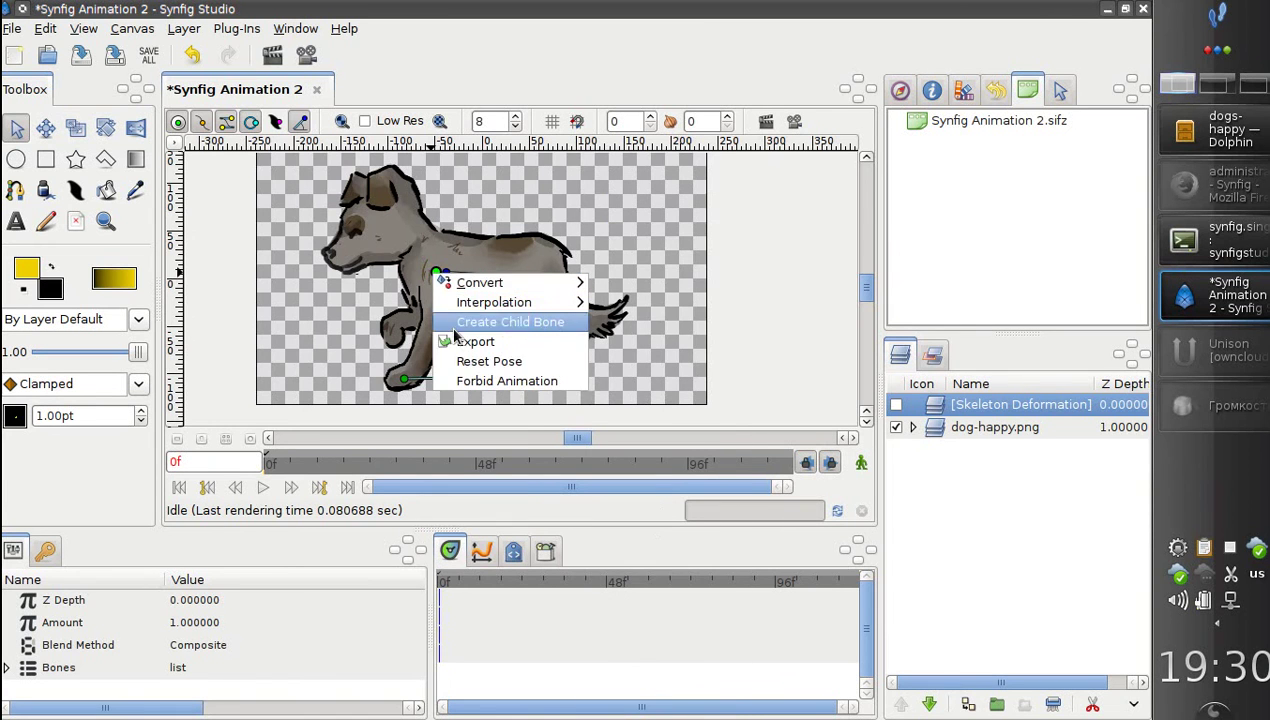
click(480, 320)
drag(421, 268, 393, 222)
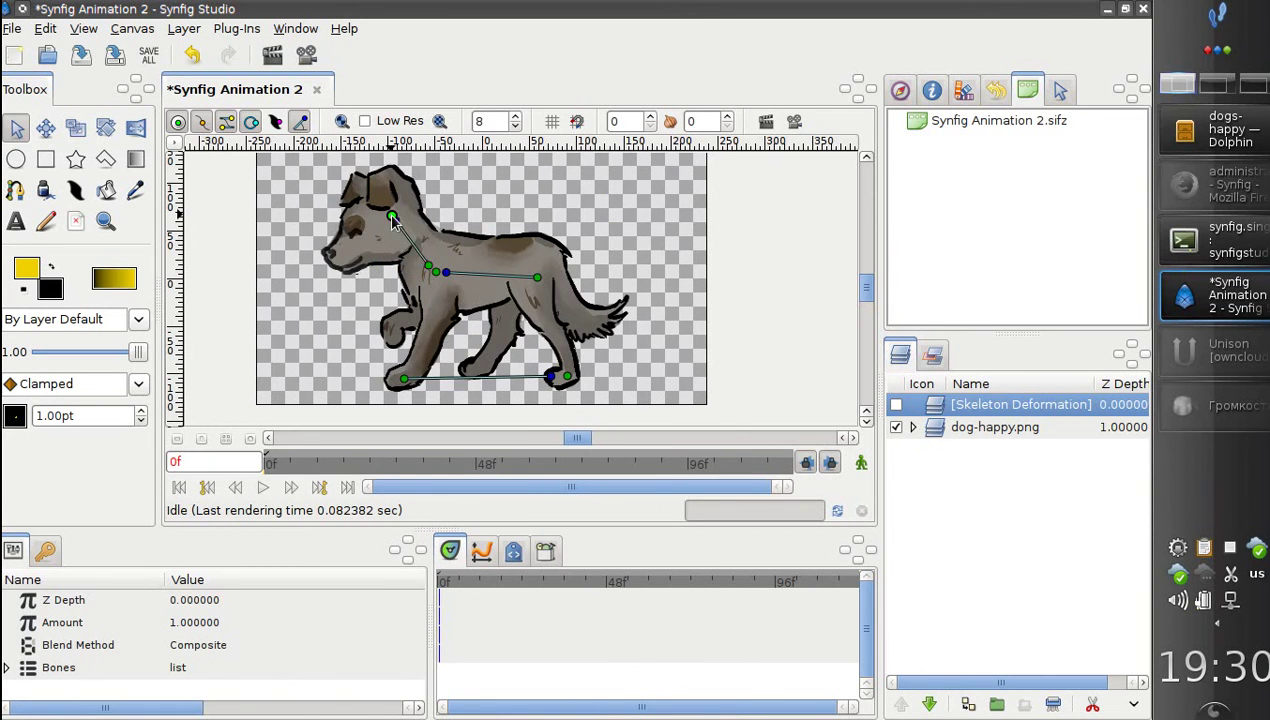
right_click(395, 220)
click(408, 262)
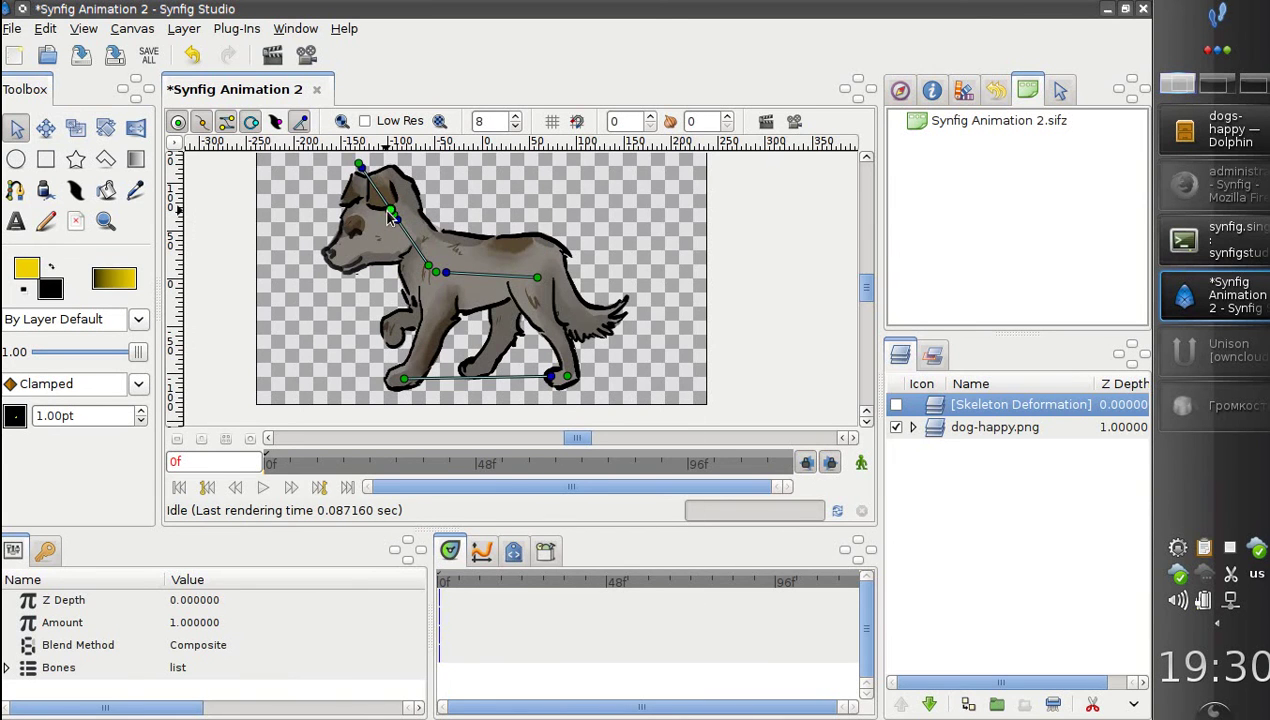
drag(385, 218, 328, 254)
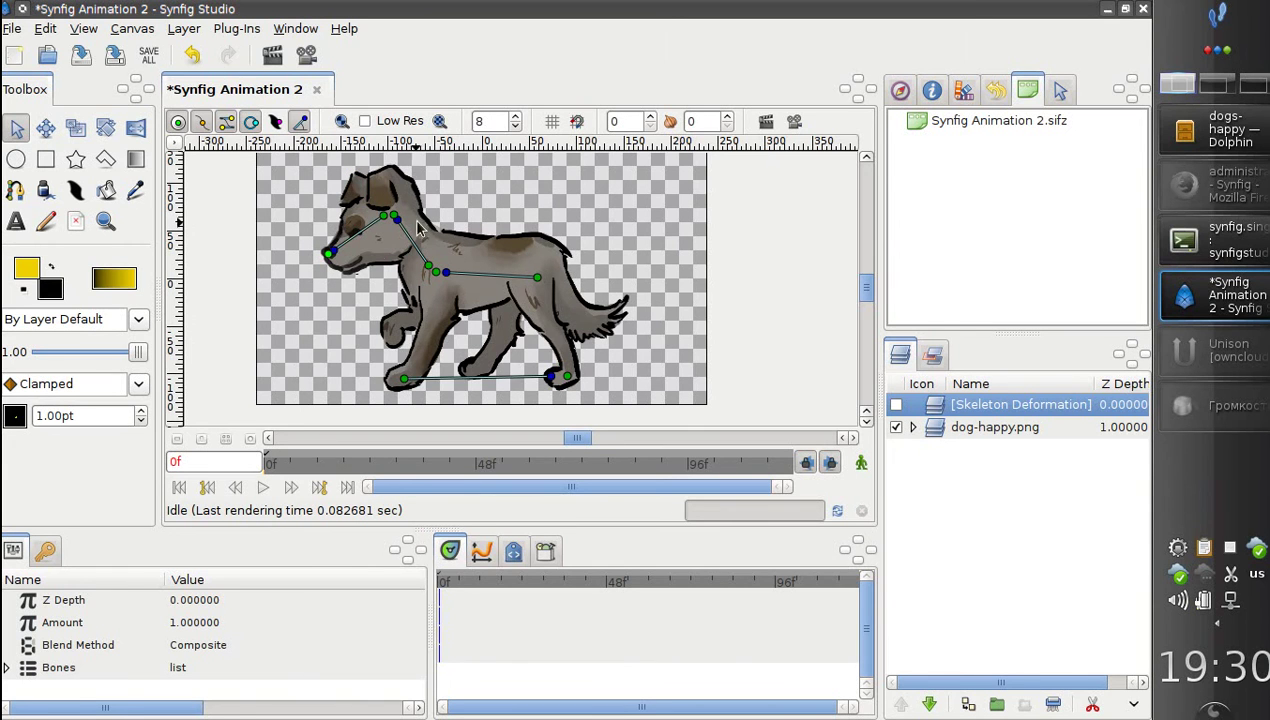
Re-enable the Skeleton Deformation layer and apply Reset Pose so the dog appears undistorted
click(896, 405)
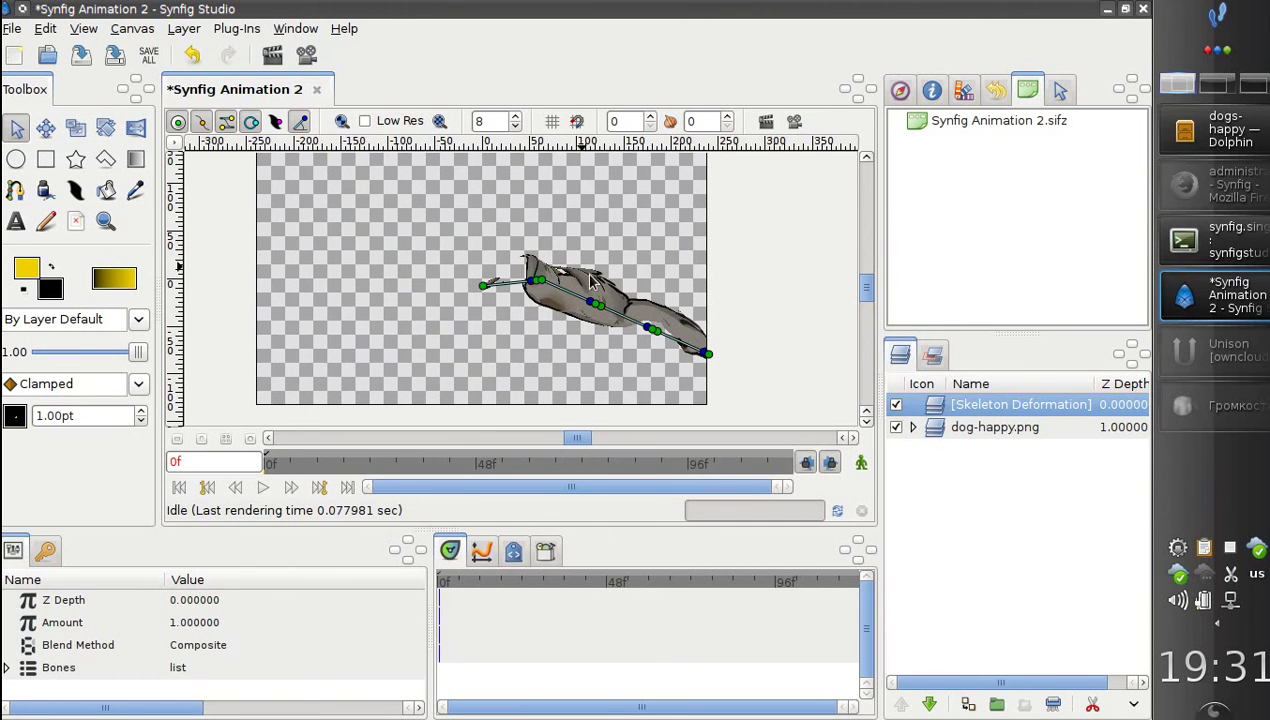
scroll(556, 328, down, 1)
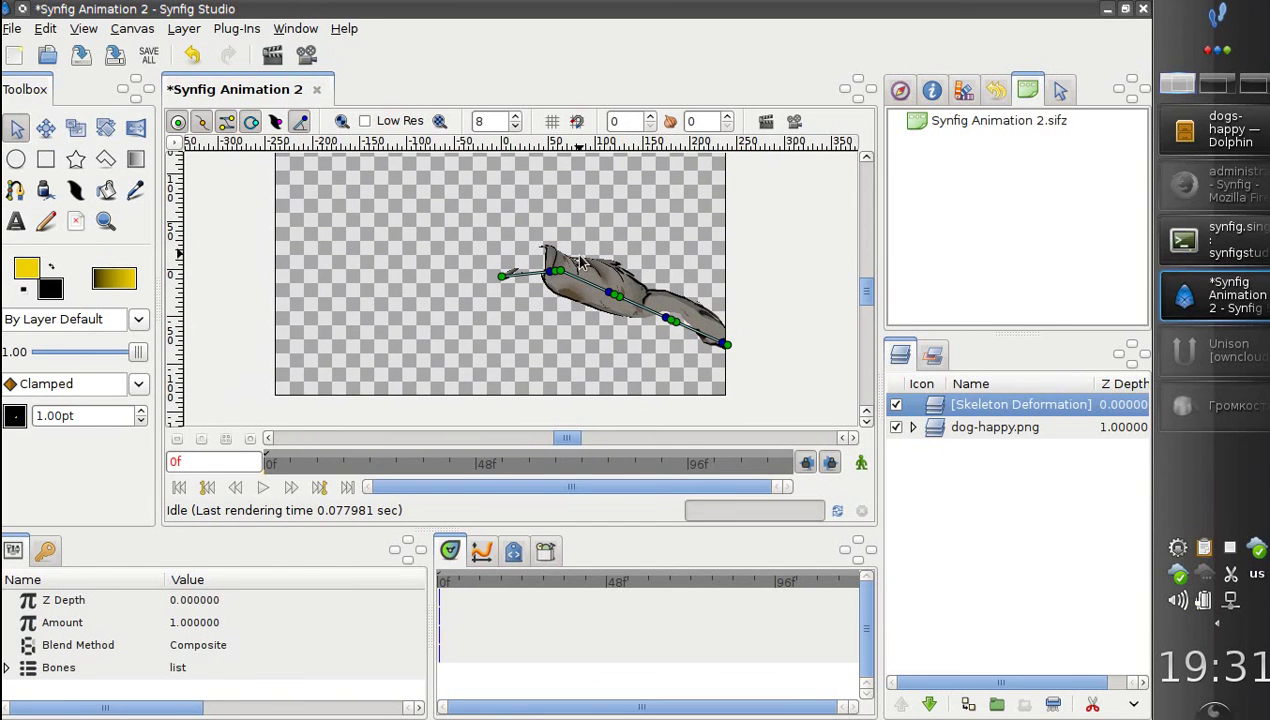
scroll(572, 259, up, 2)
scroll(519, 323, right, 1)
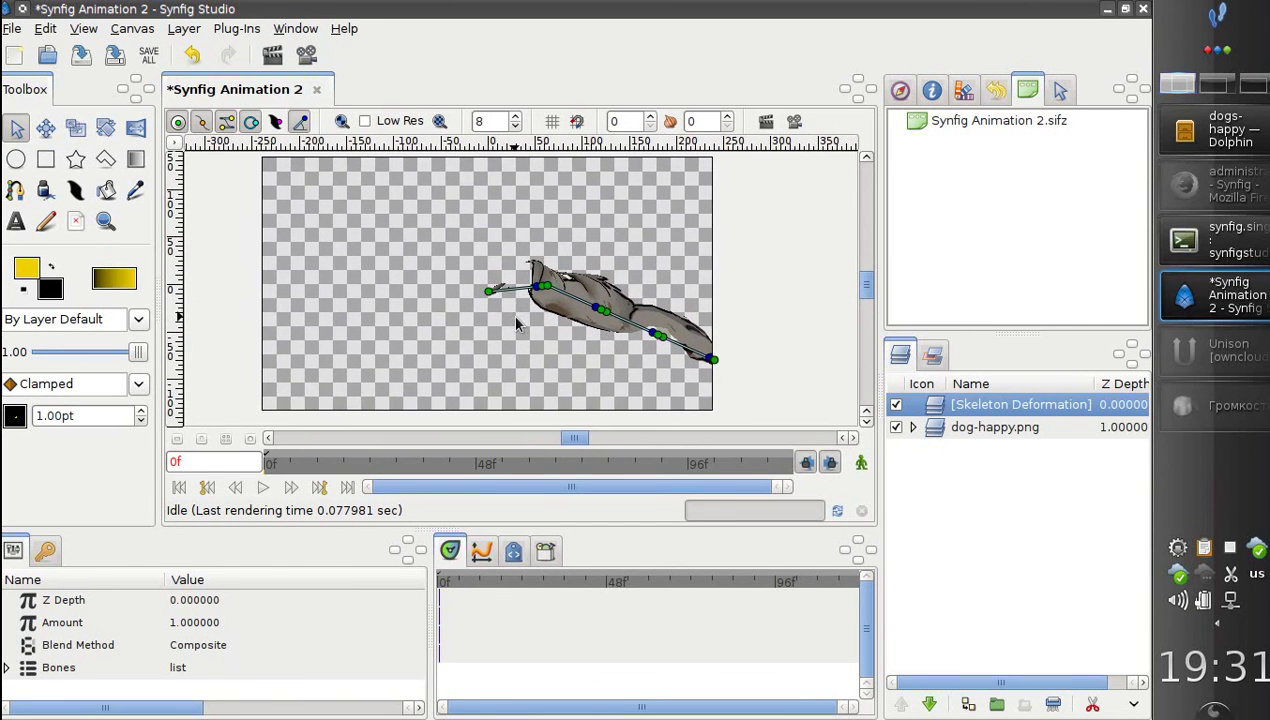
right_click(936, 408)
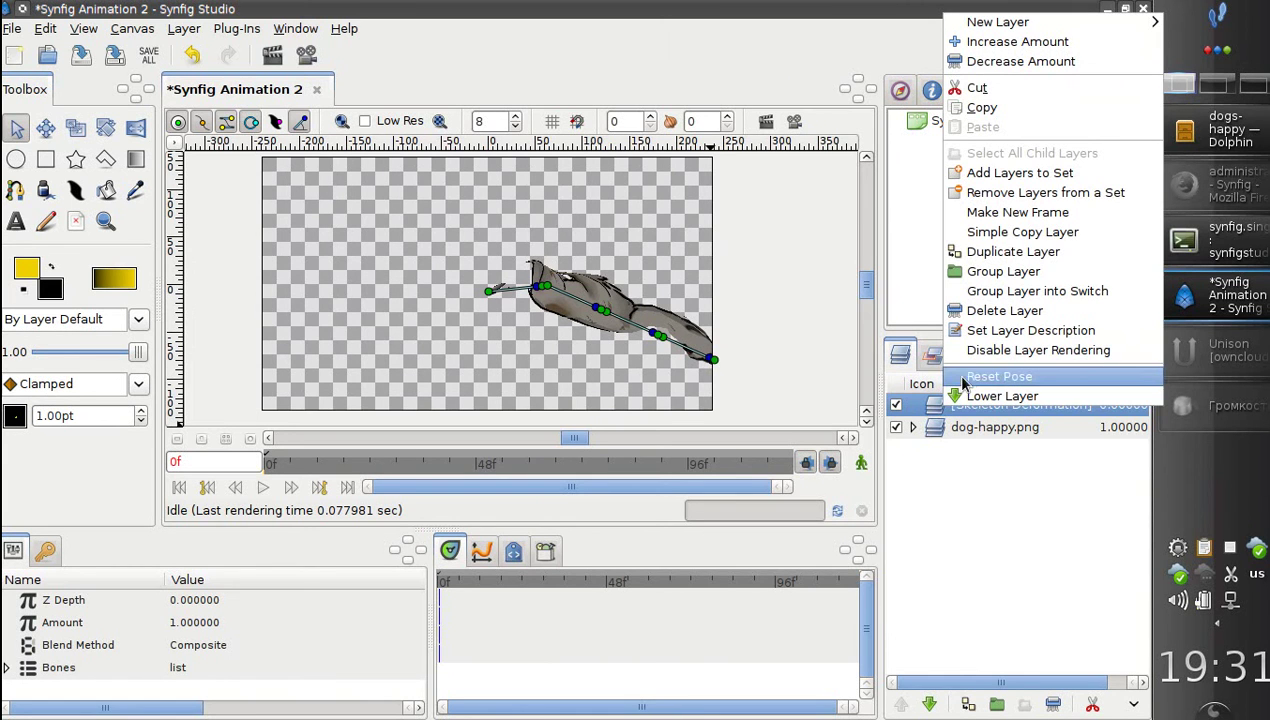
click(981, 385)
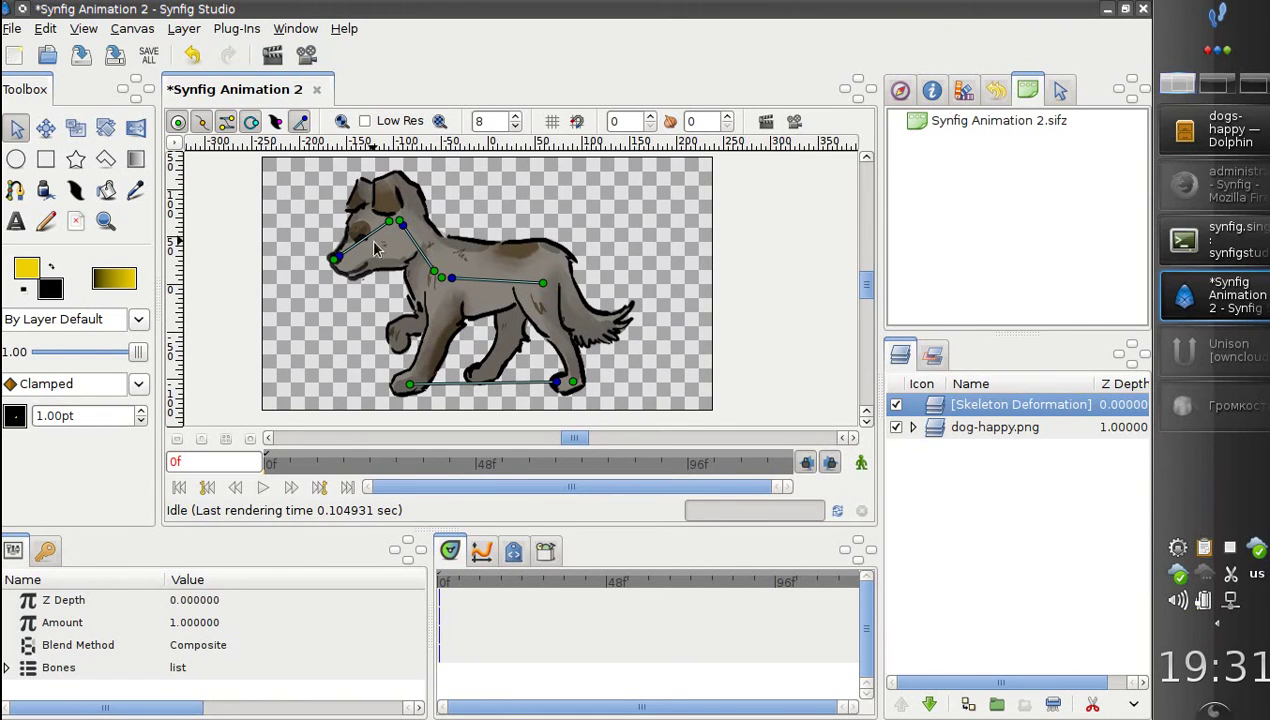
Refine the head, back and lower bones to set the dog's starting pose
drag(333, 262, 297, 234)
drag(400, 224, 407, 213)
drag(312, 215, 326, 273)
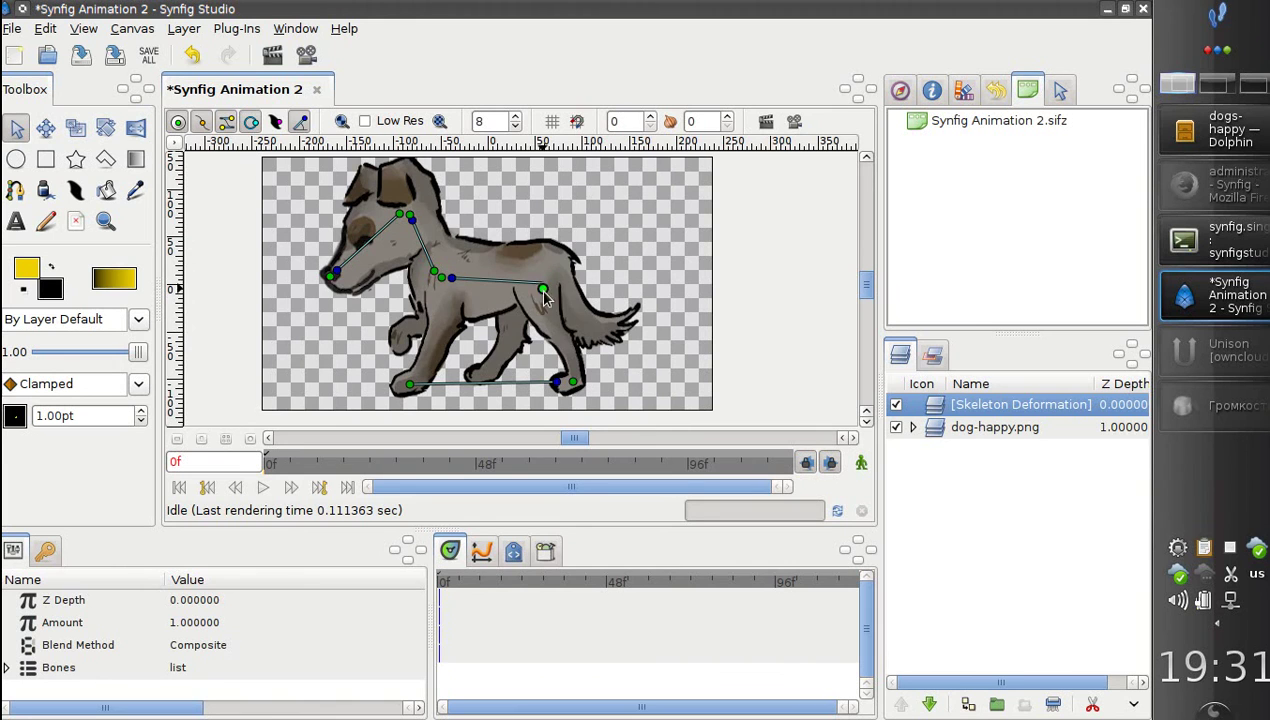
drag(543, 284, 538, 318)
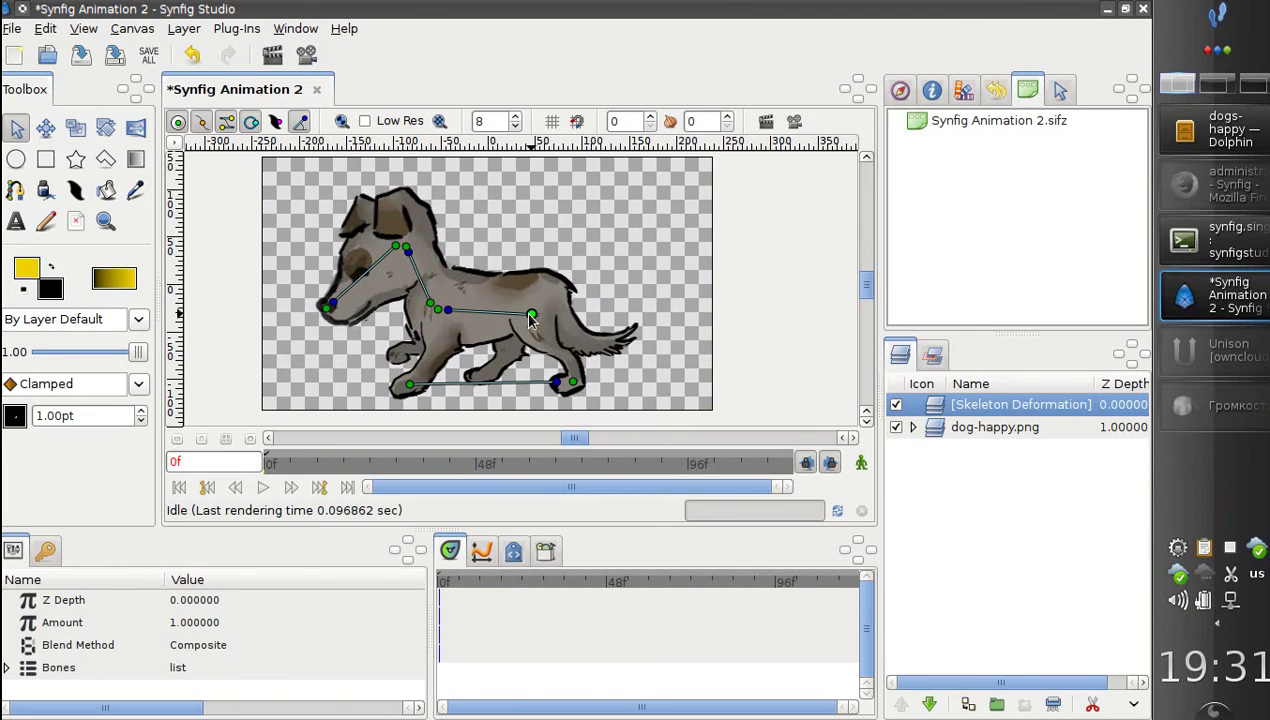
drag(531, 316, 537, 288)
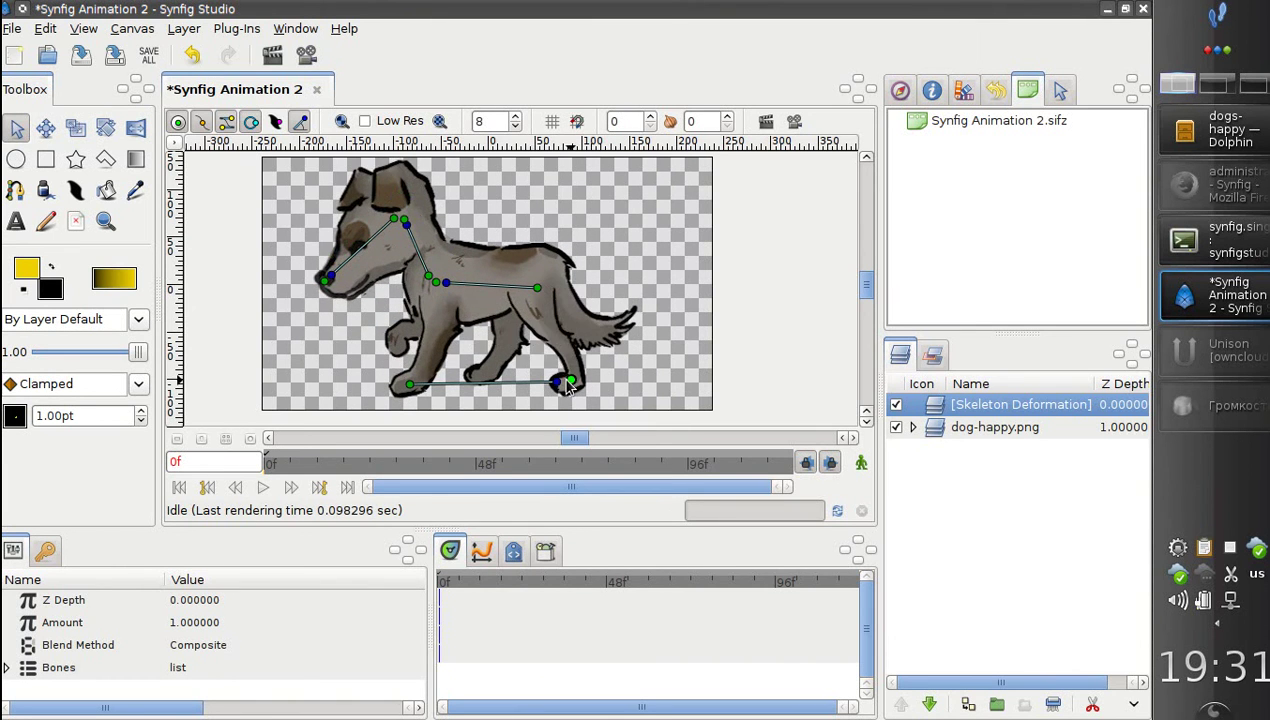
drag(549, 385, 525, 389)
drag(408, 383, 490, 380)
mouse_move(573, 288)
mouse_down()
mouse_move(626, 285)
mouse_move(579, 288)
mouse_move(596, 290)
mouse_up()
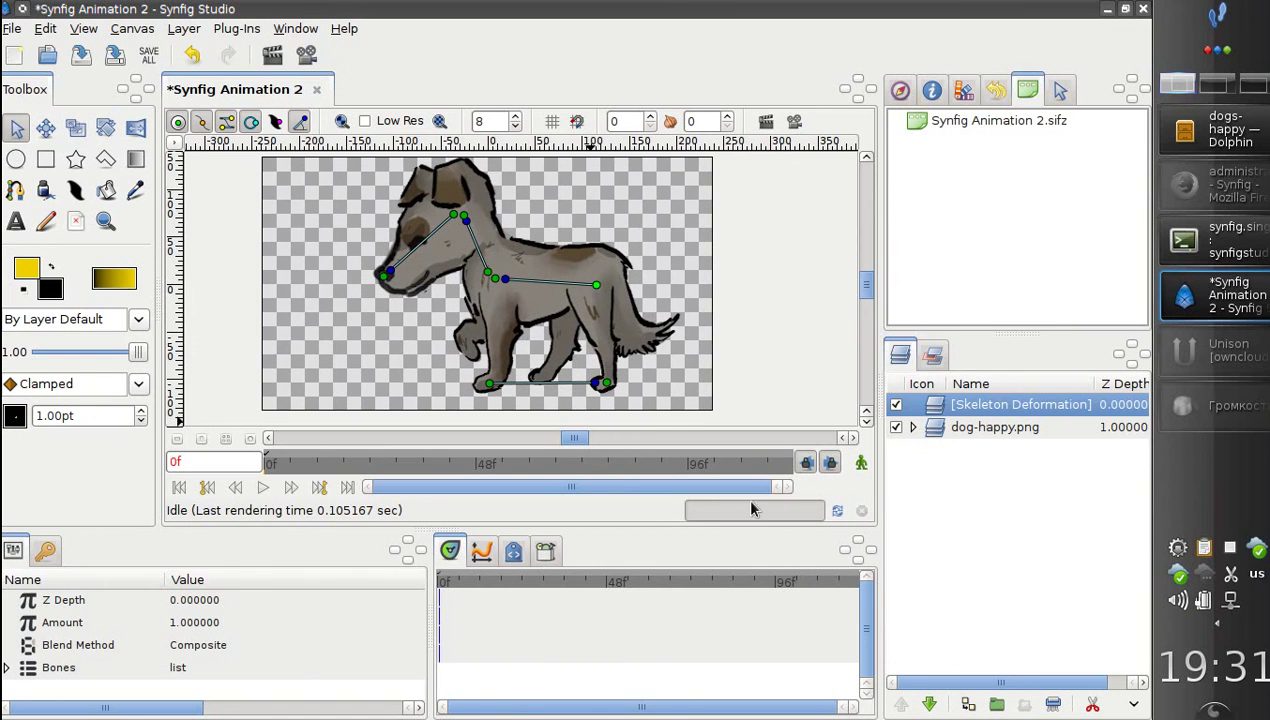
In Animation Mode, raise the head at 12f, lower it at 28f, raise it at 47f, then rewind to 0f
click(861, 462)
click(479, 590)
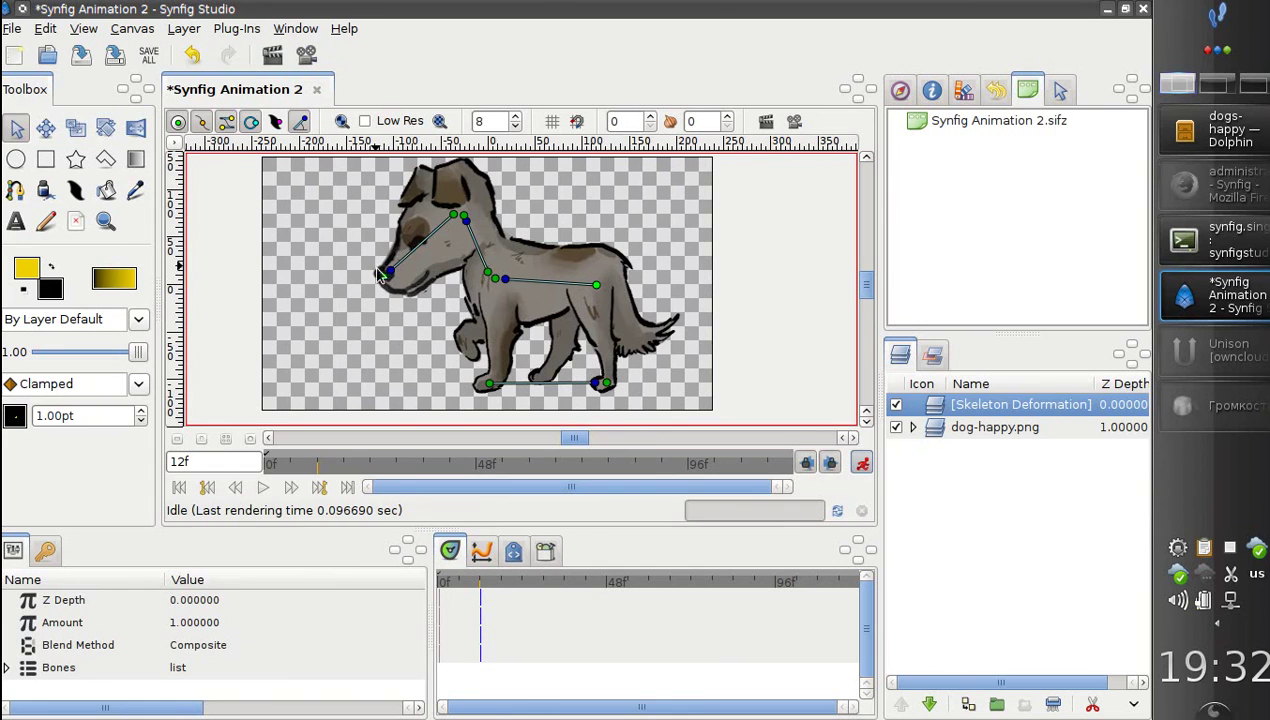
drag(380, 272, 364, 224)
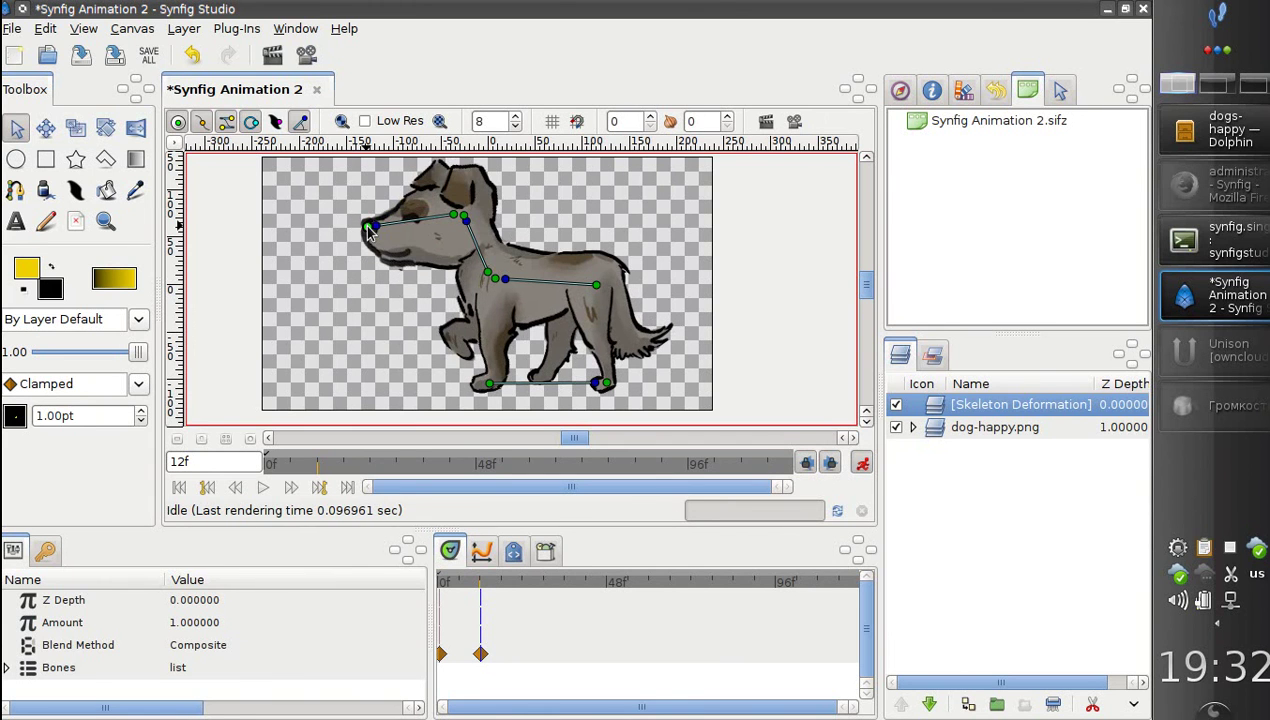
click(528, 590)
click(537, 590)
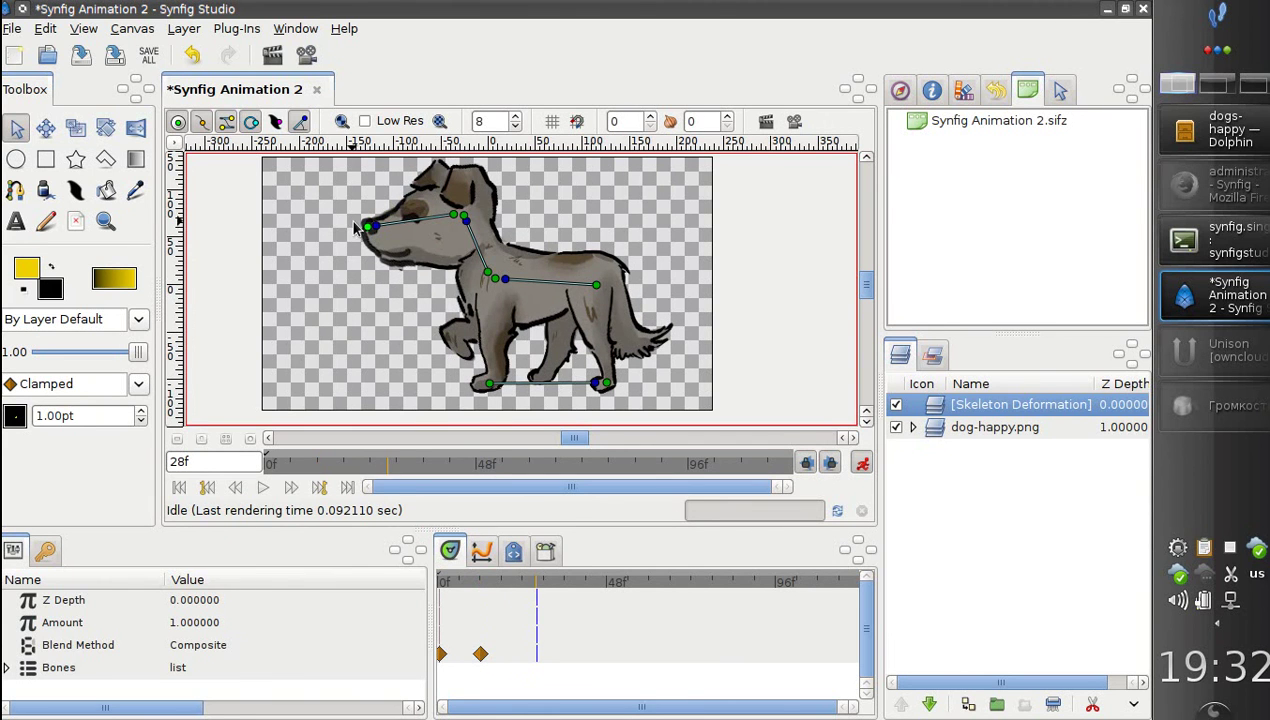
drag(362, 228, 384, 270)
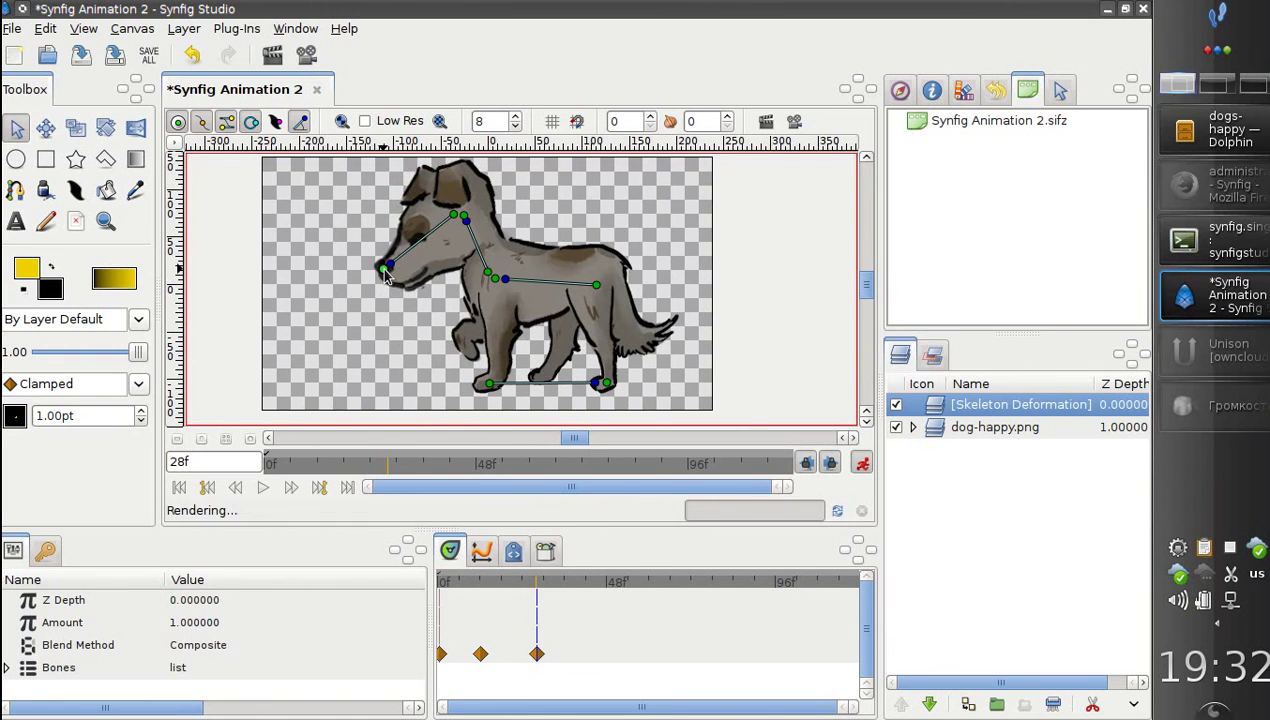
click(602, 582)
drag(455, 215, 471, 210)
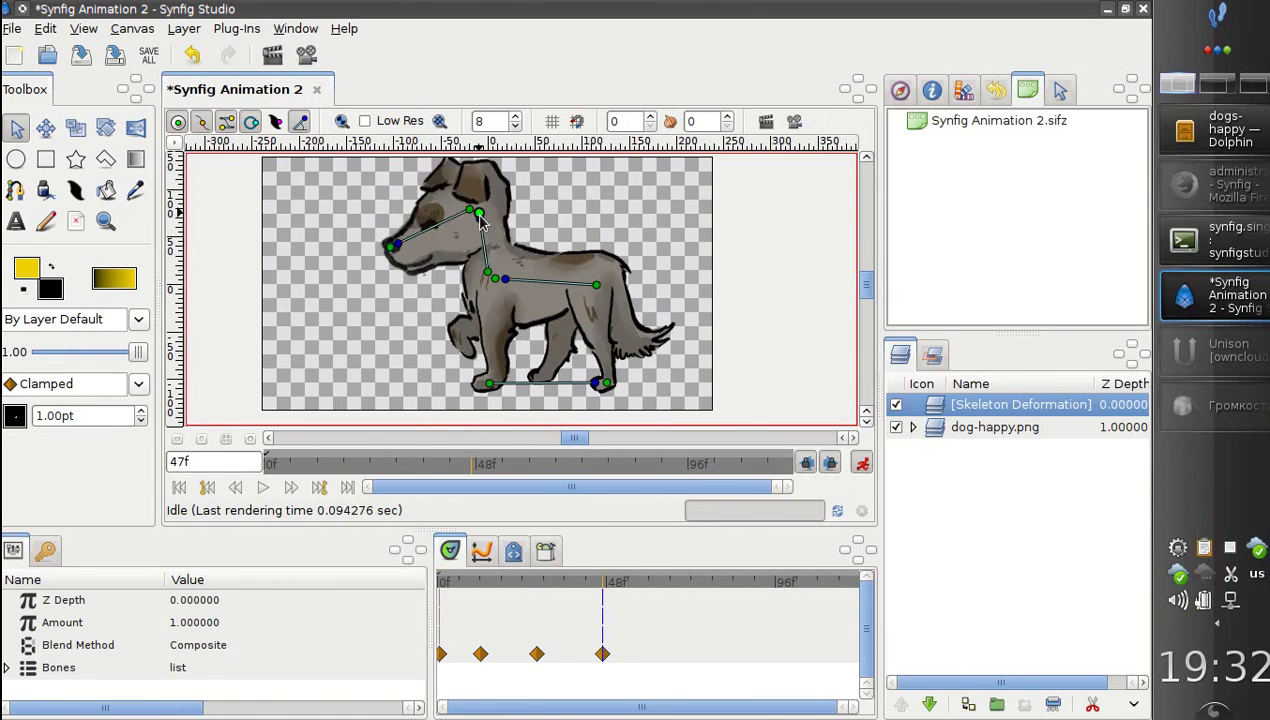
drag(393, 252, 383, 214)
drag(598, 582, 400, 585)
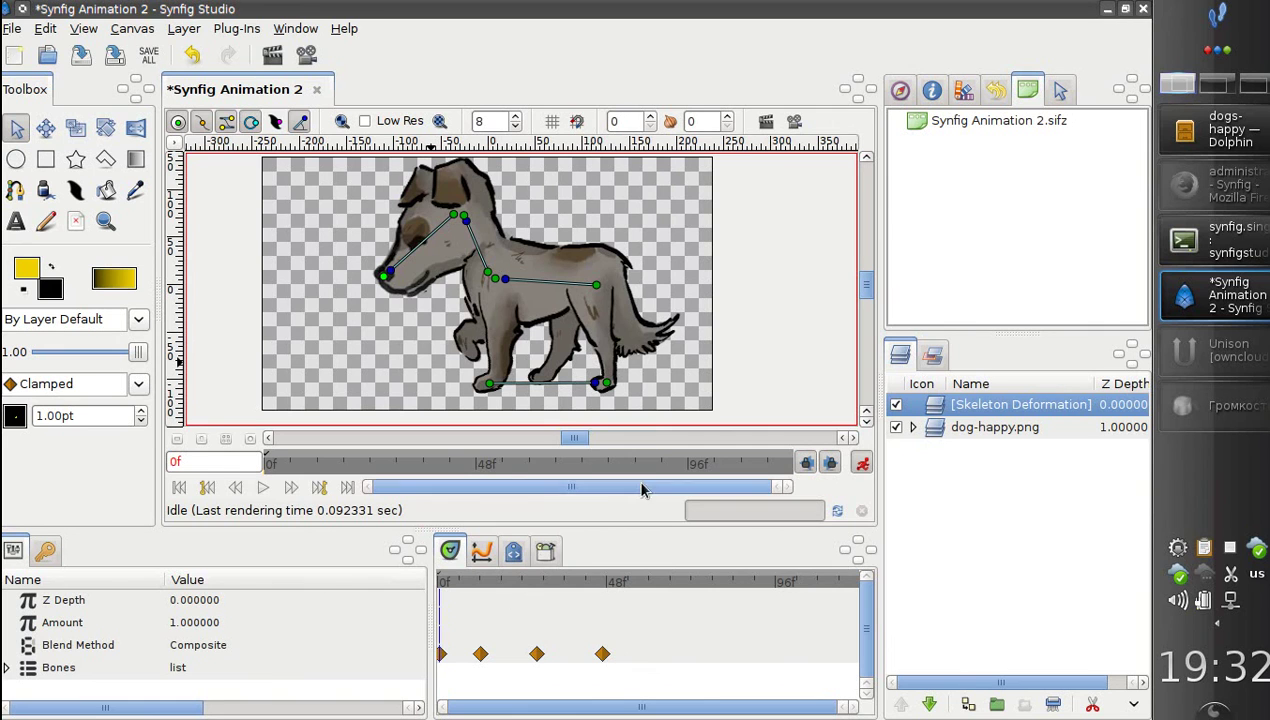
click(263, 487)
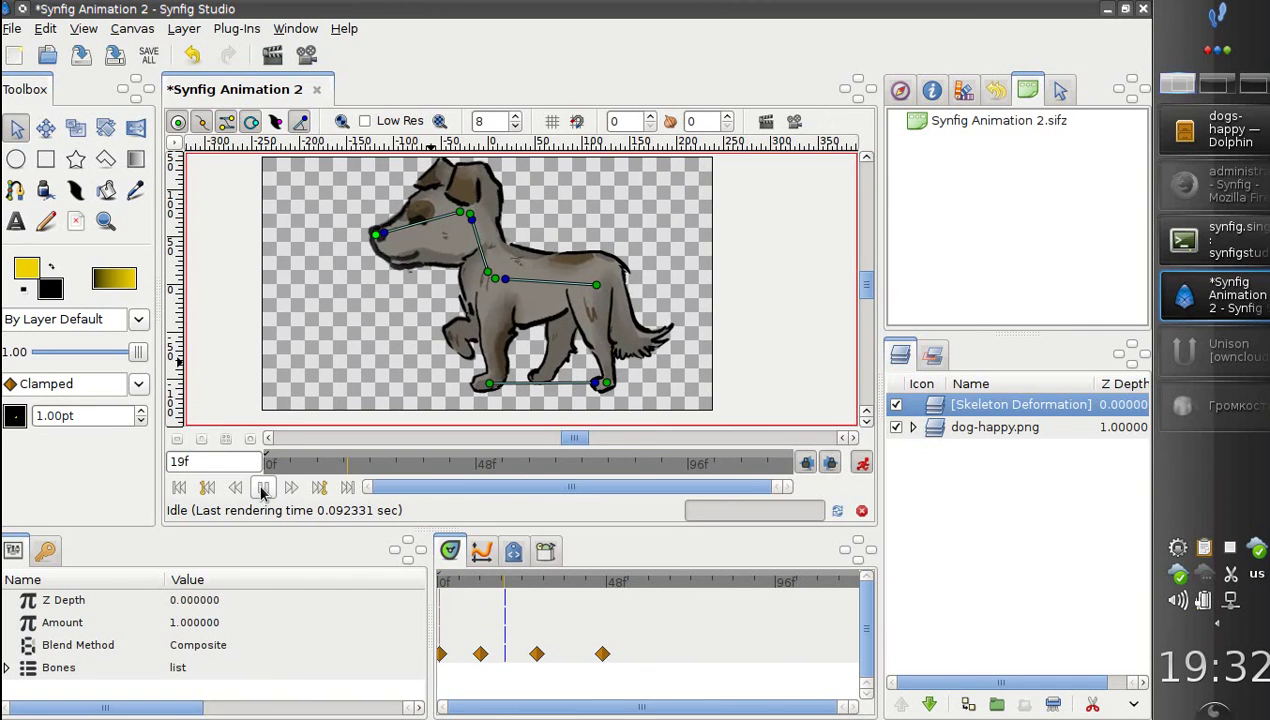
click(263, 487)
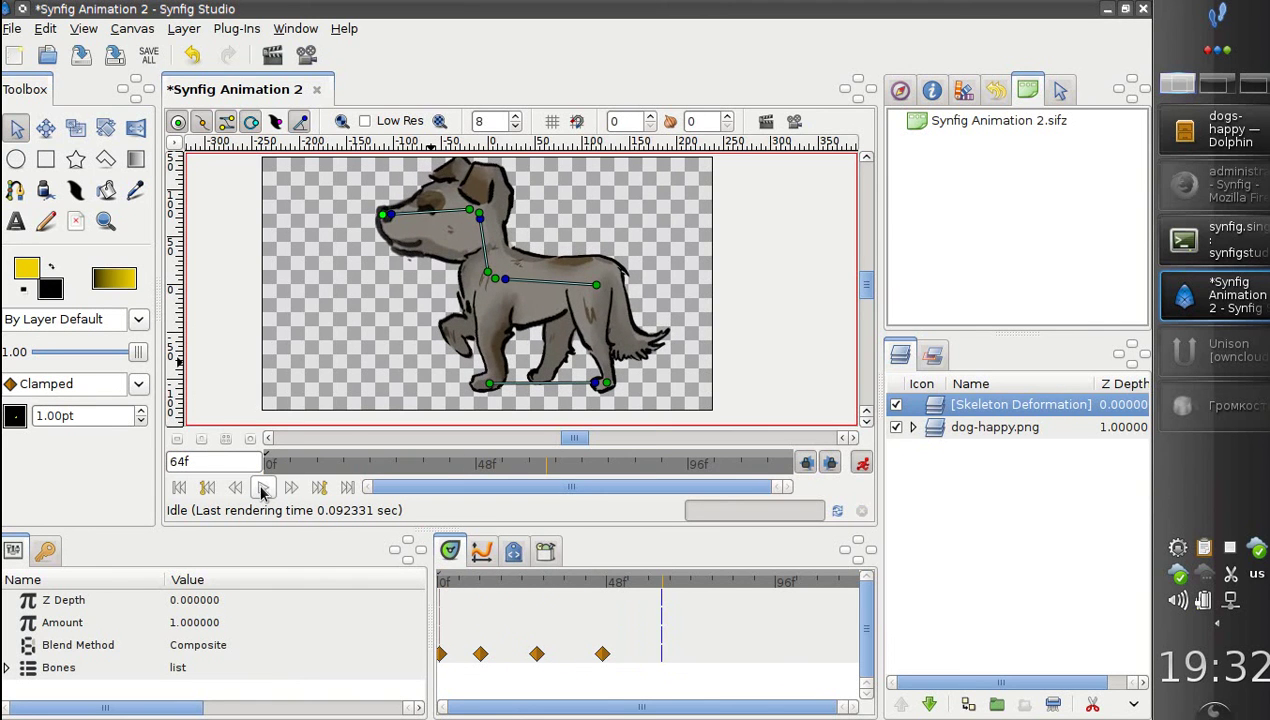
click(896, 406)
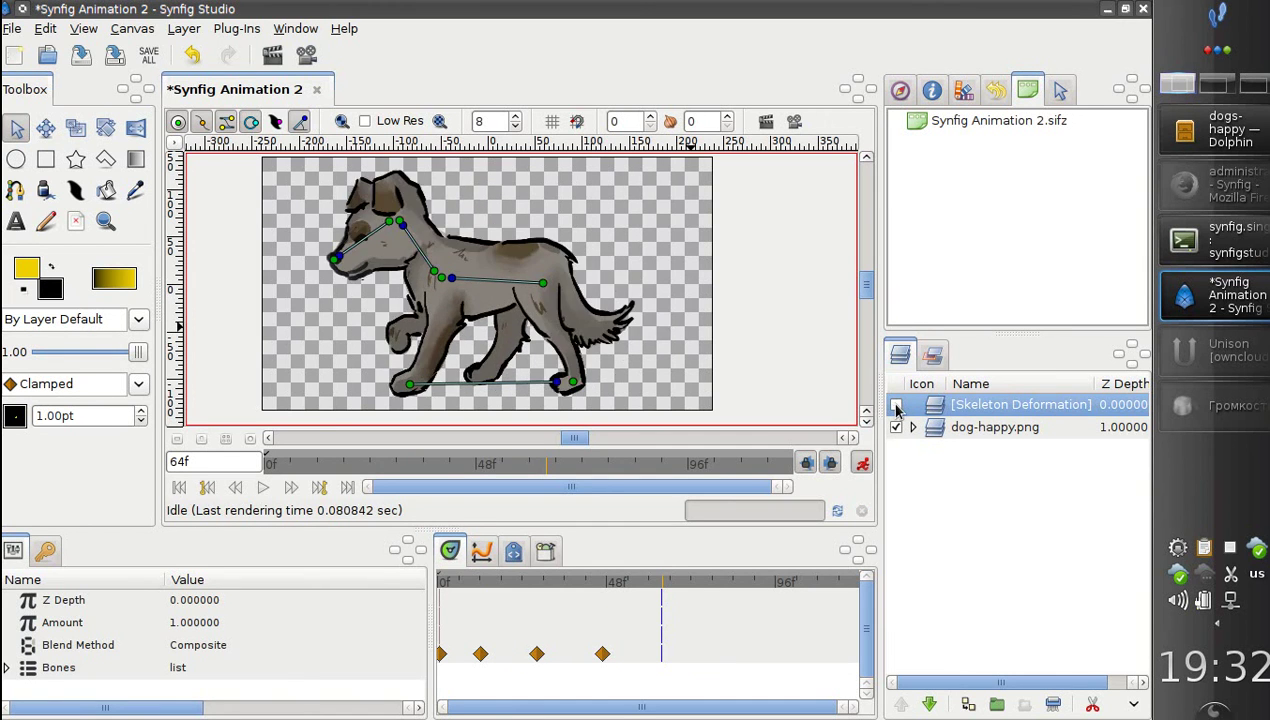
click(896, 406)
click(896, 406)
click(896, 406)
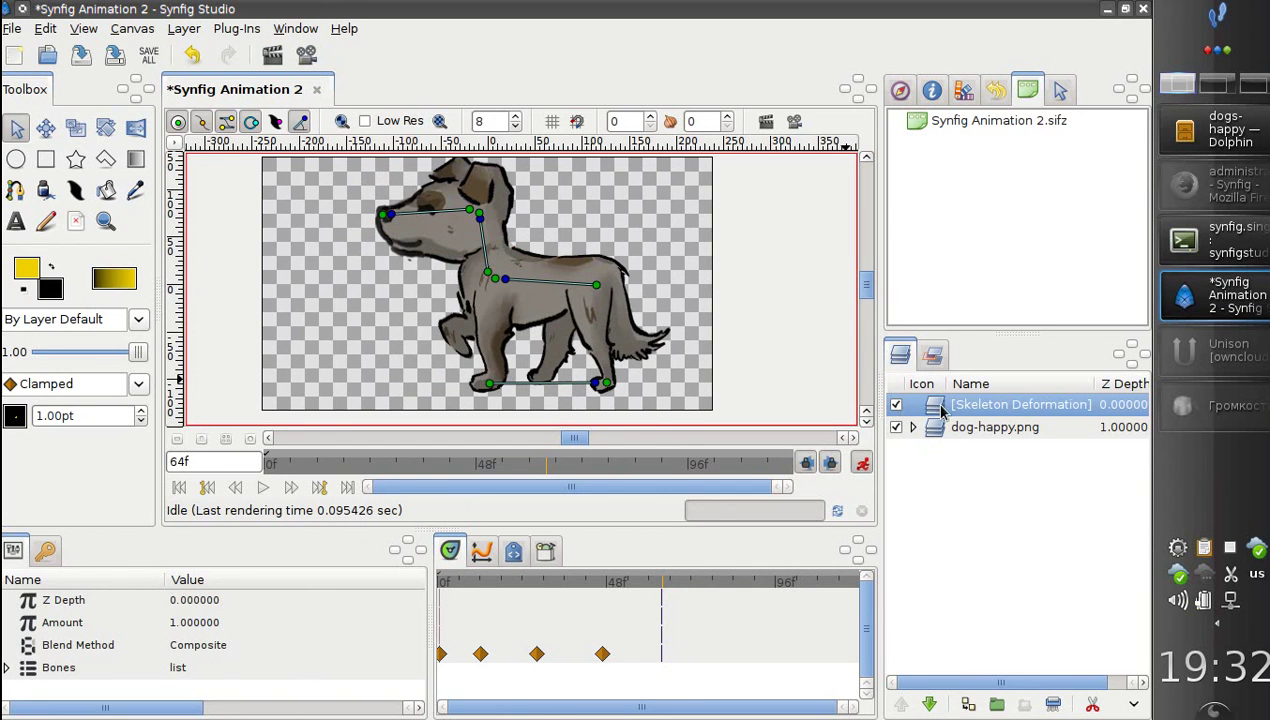
Reset the skeleton pose, undo it with Ctrl+Z, and turn Animation Mode off
right_click(940, 408)
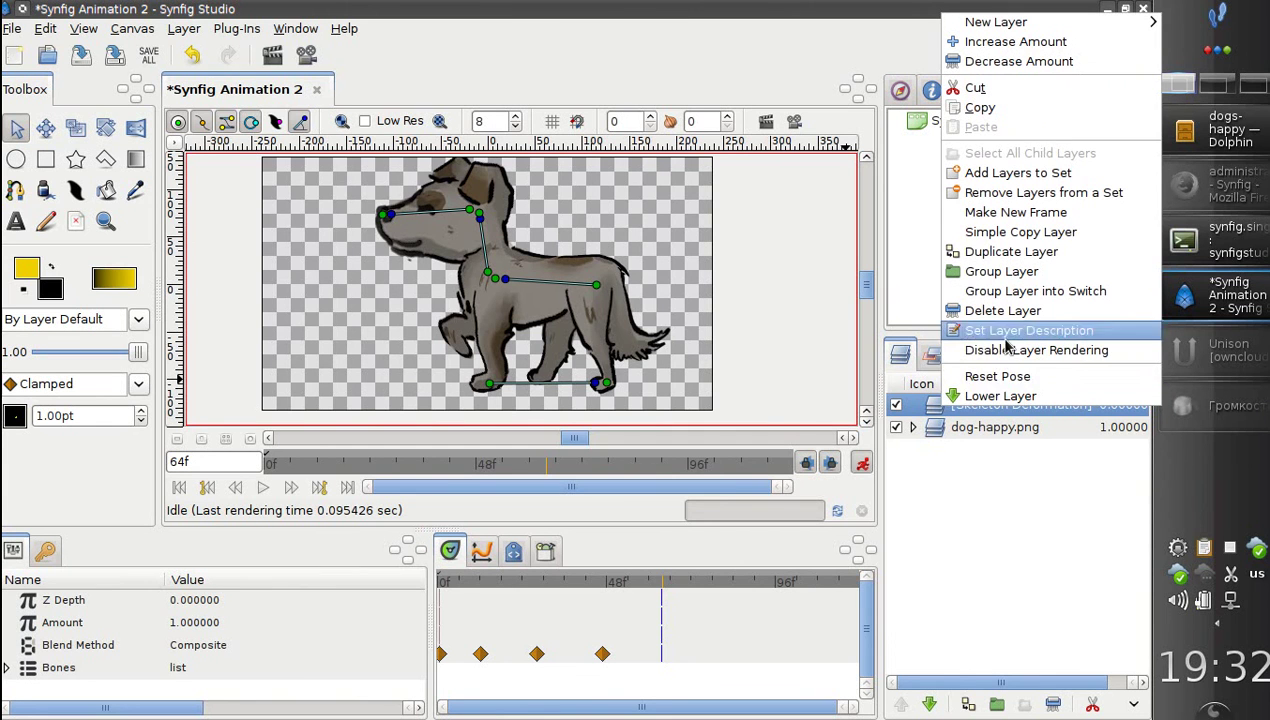
click(862, 462)
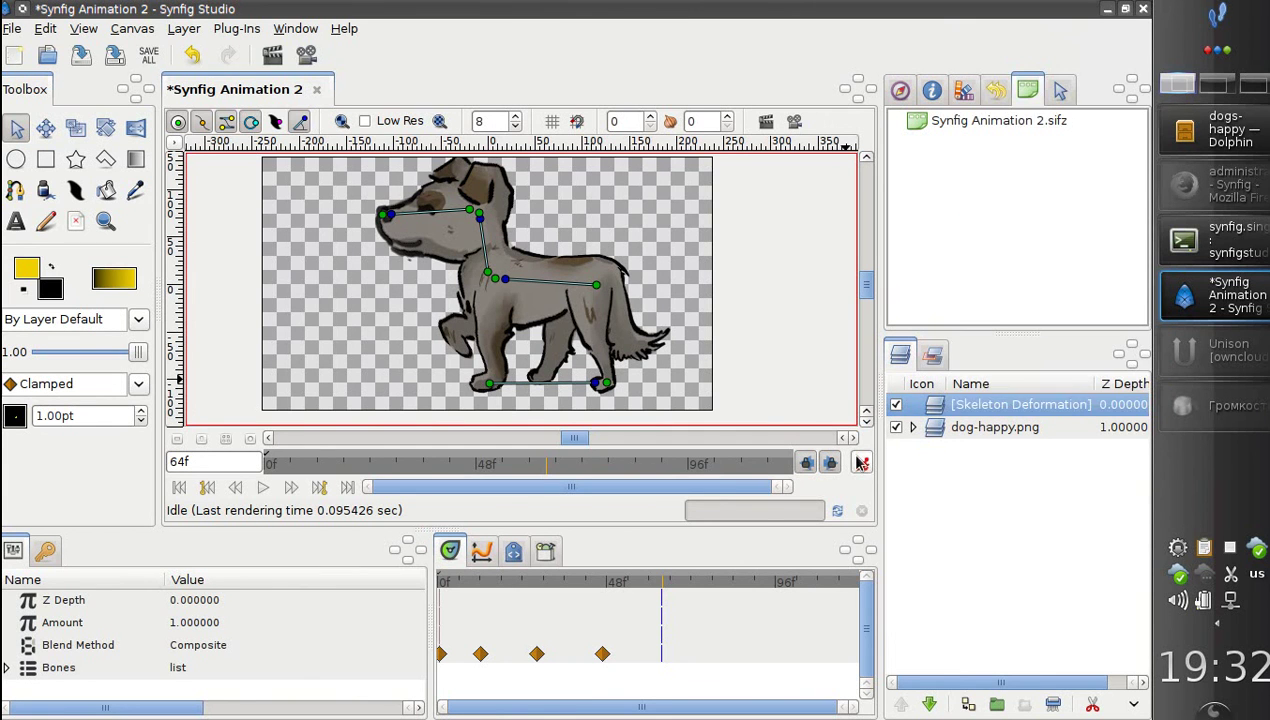
click(862, 462)
click(862, 462)
right_click(925, 410)
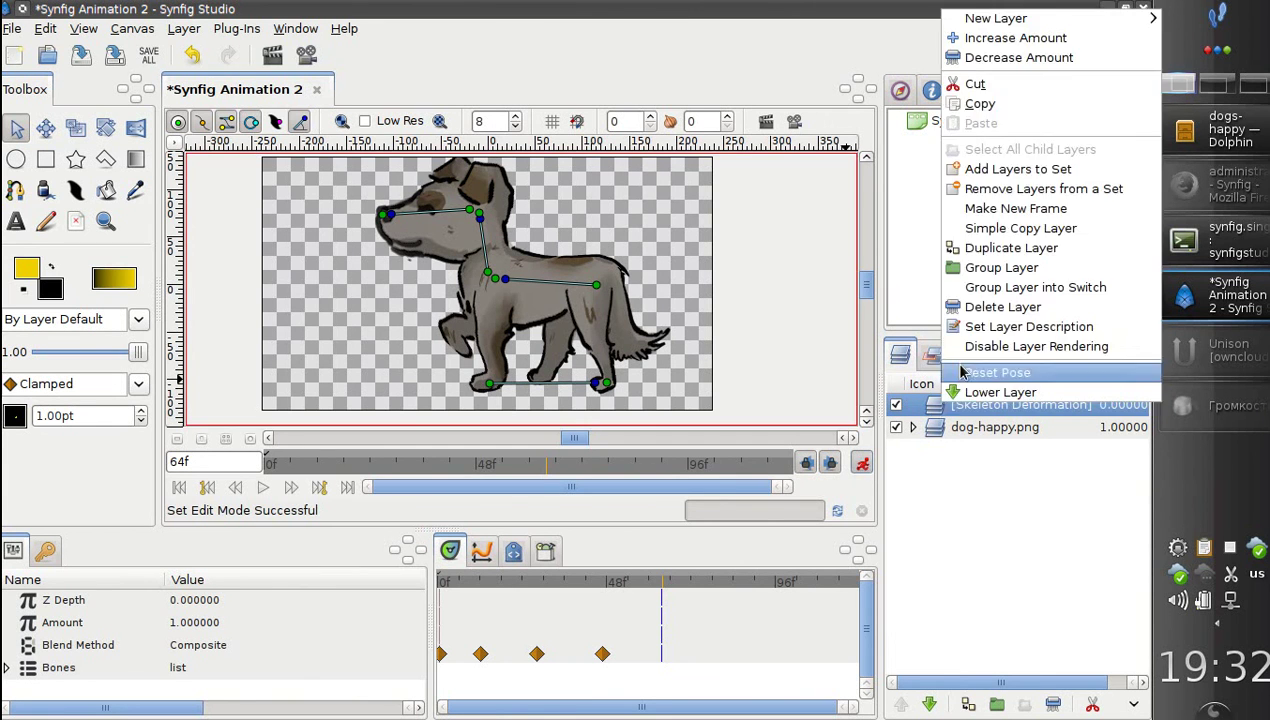
click(965, 445)
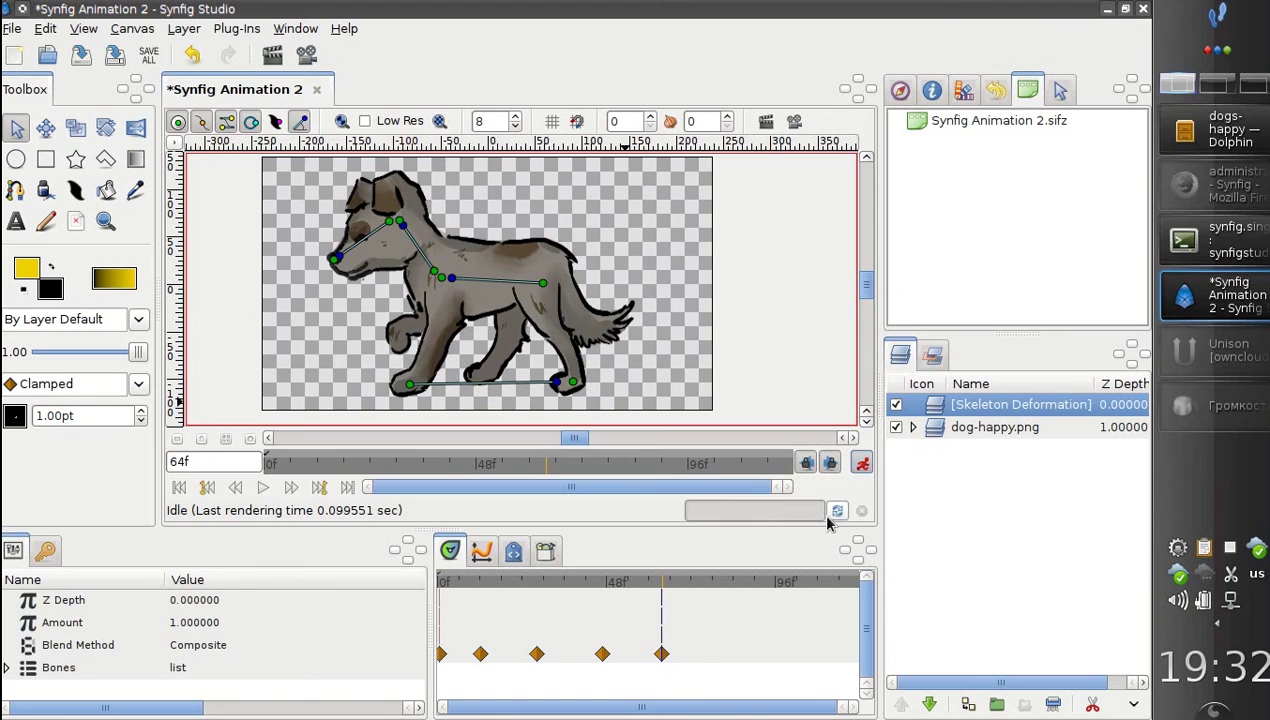
key(ctrl+z)
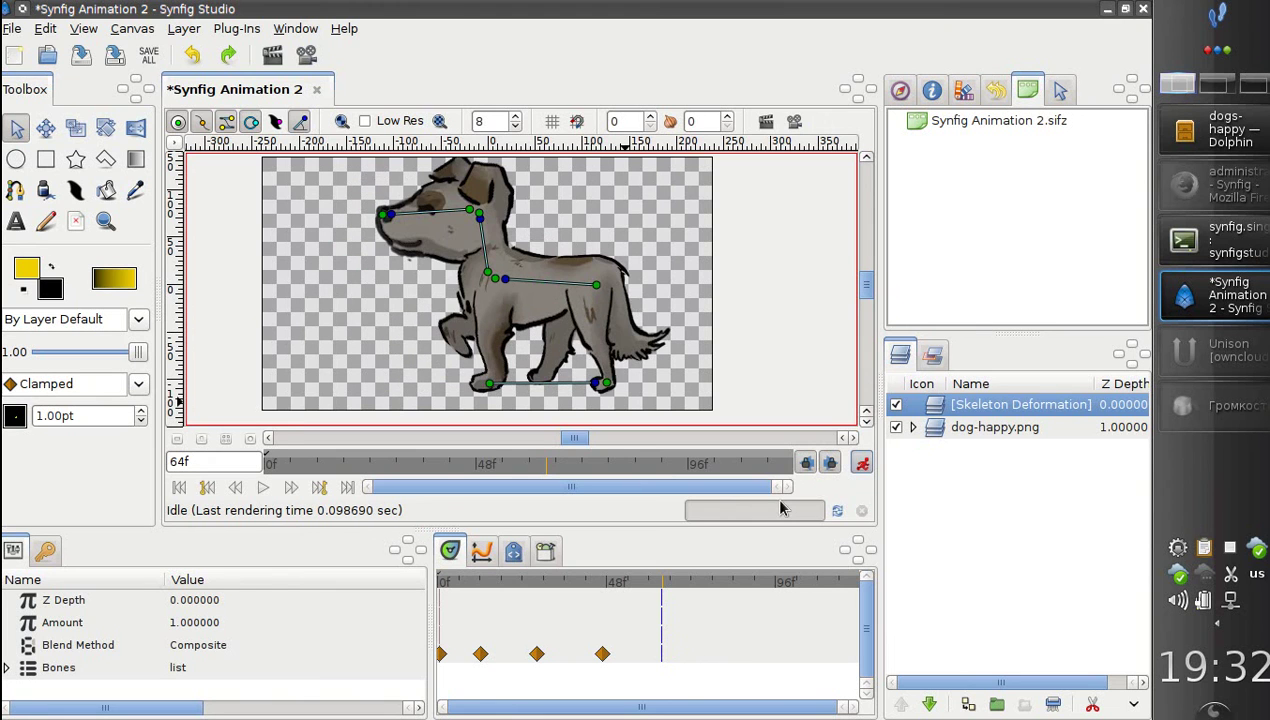
click(861, 462)
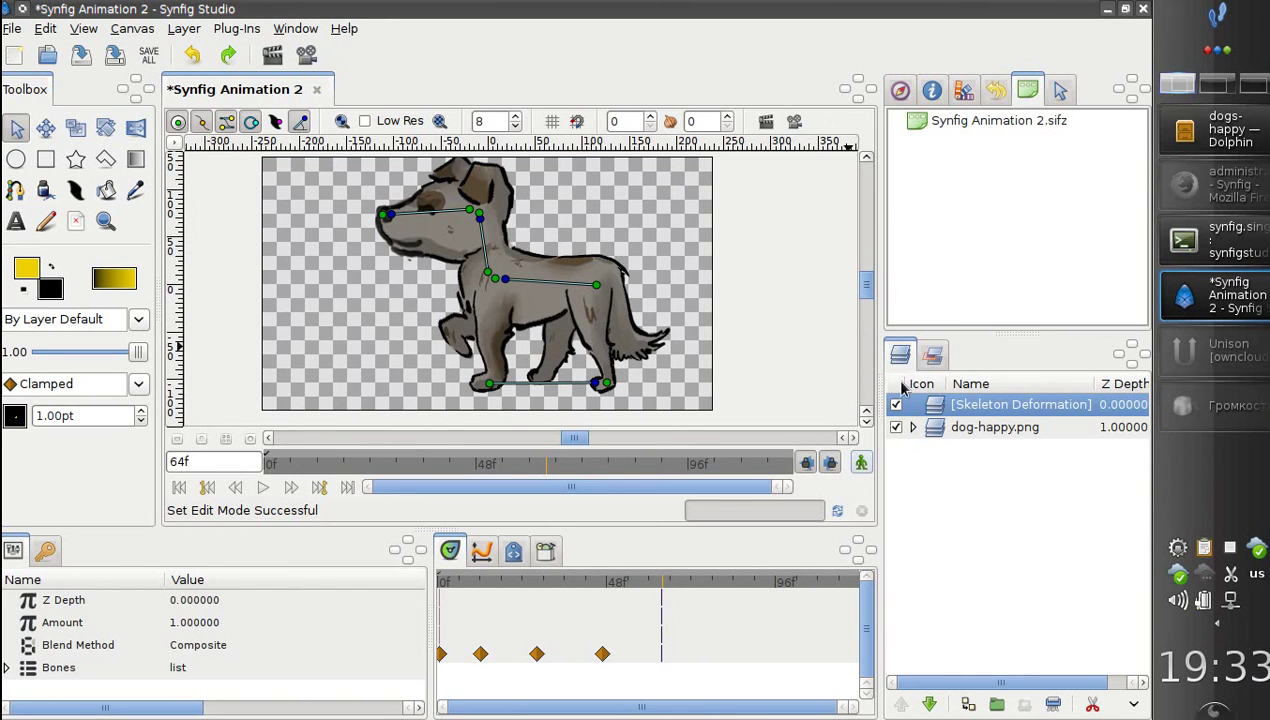
Make yellow the fill colour, switch off the skeleton deformation, and select dog-happy.png
click(40, 267)
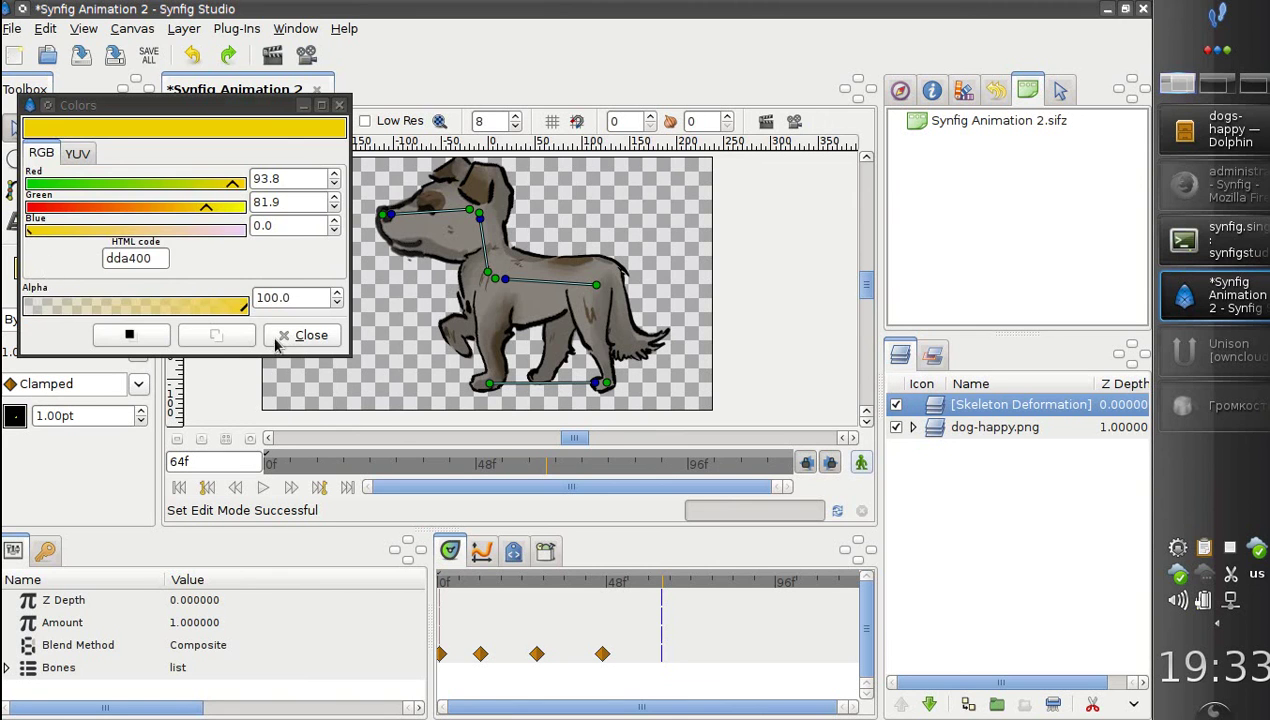
click(305, 335)
click(52, 266)
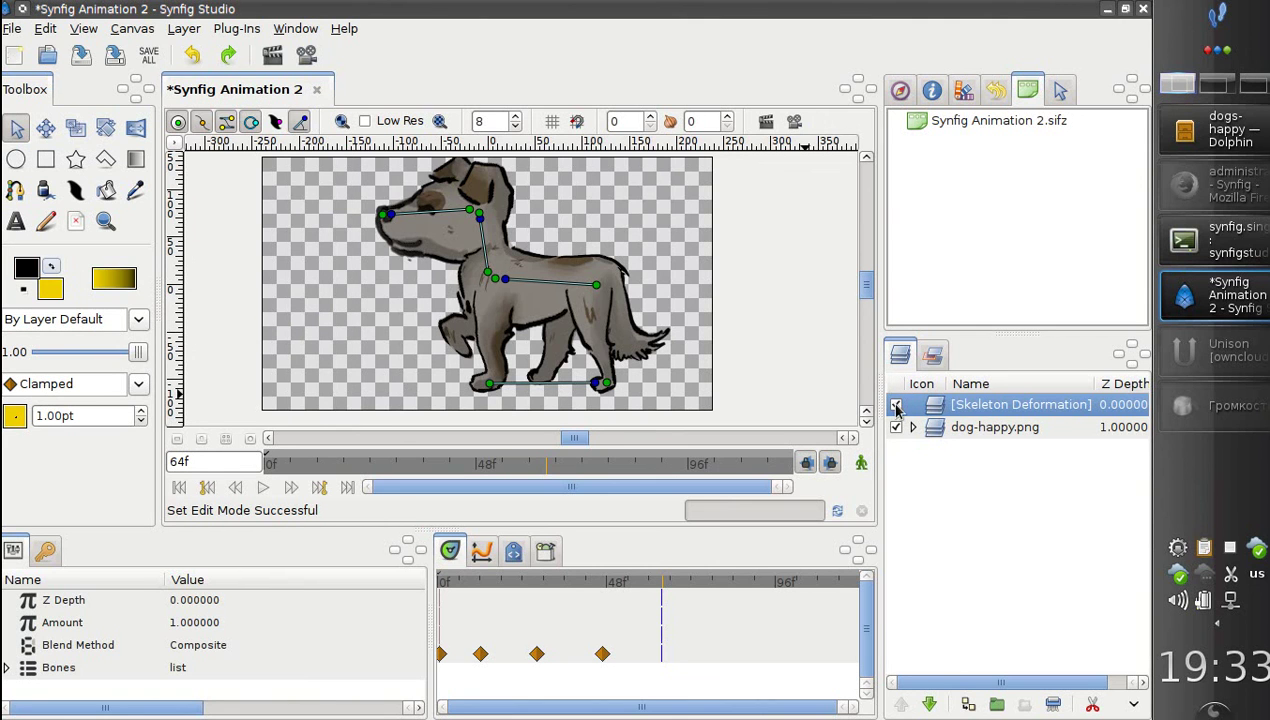
click(895, 405)
click(938, 427)
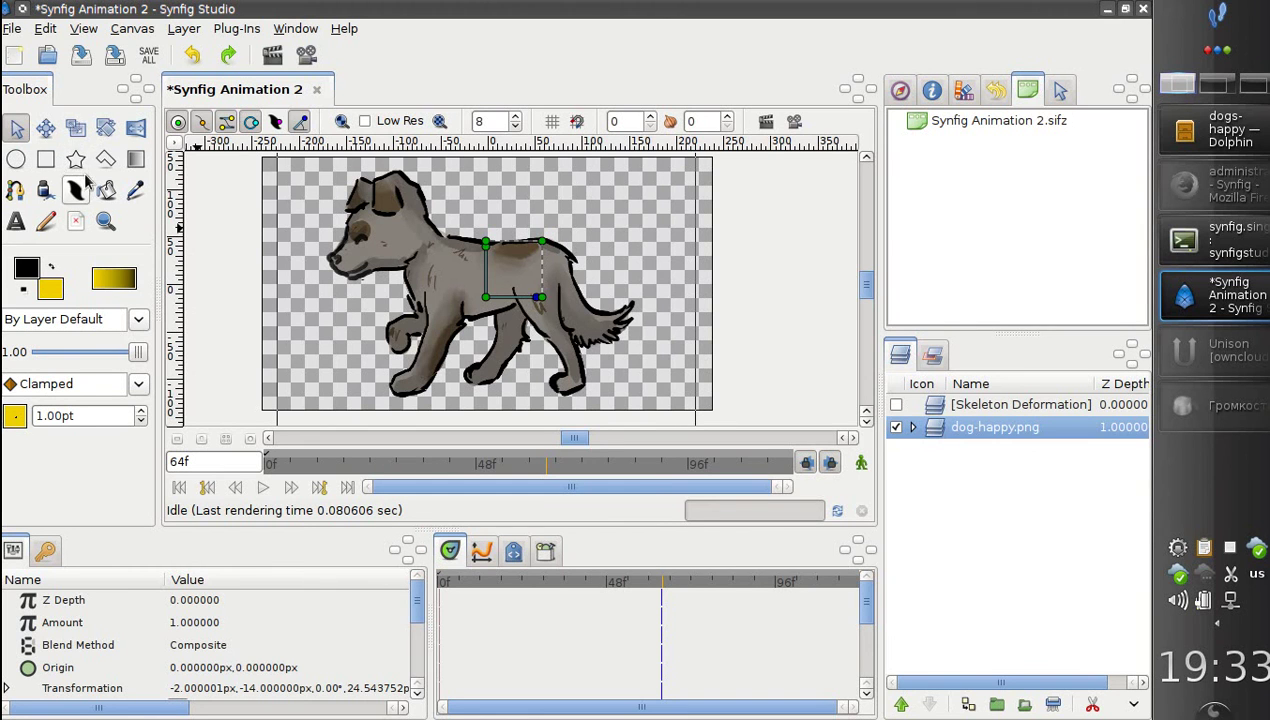
Draw a yellow star, Star008, on the dog's back with the Star tool, then deselect it
click(75, 162)
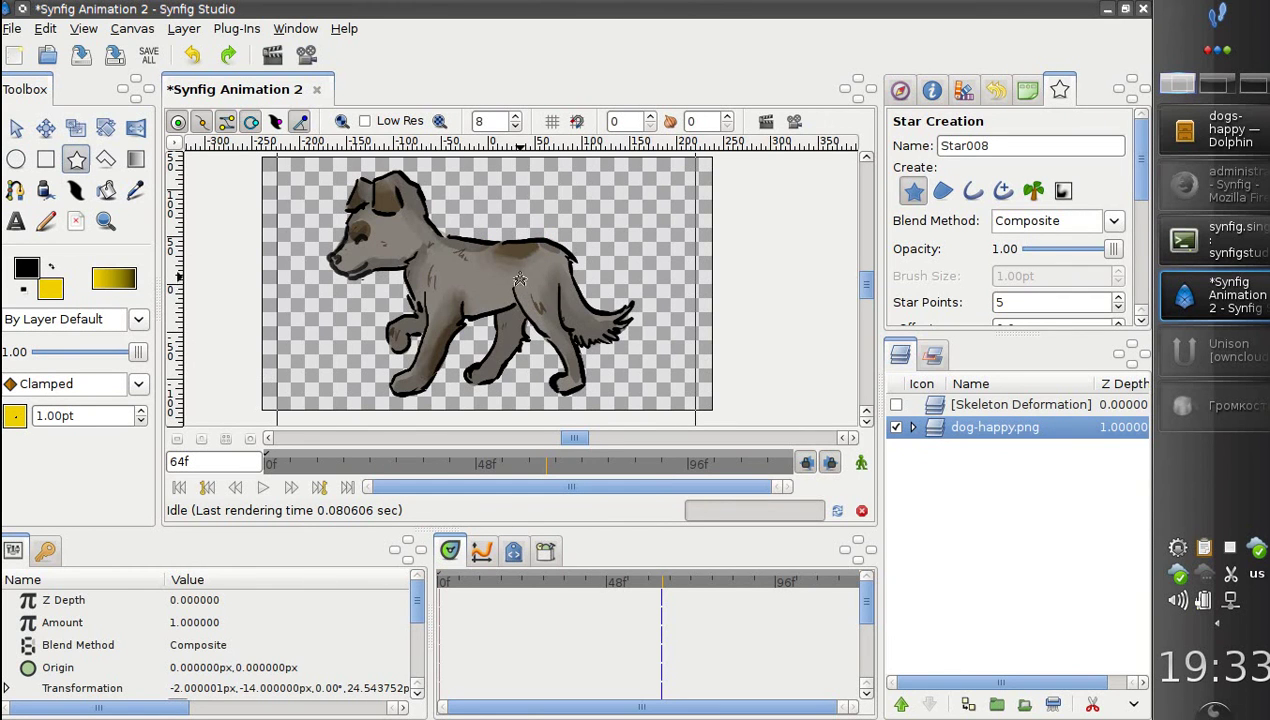
drag(523, 272, 581, 254)
click(16, 128)
click(629, 233)
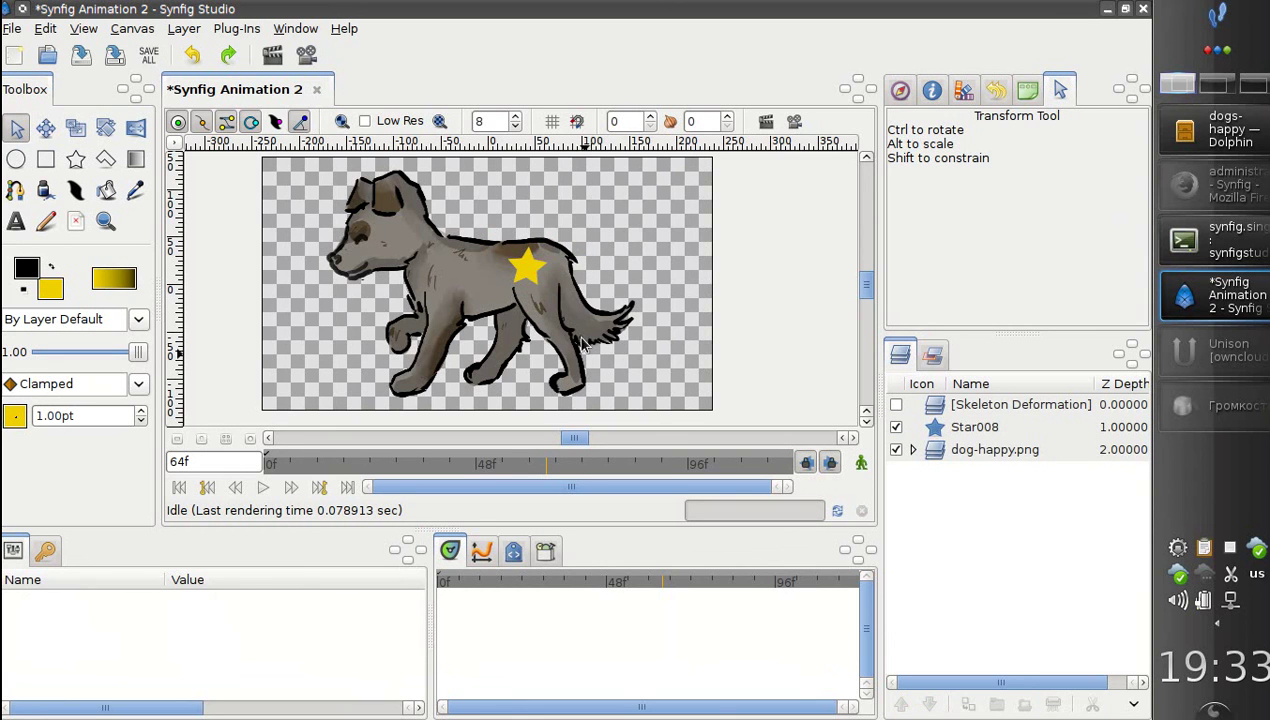
Re-enable the Skeleton Deformation layer, nudge the back bone's tip, and check the dog-happy.png and Star008 layers
click(896, 405)
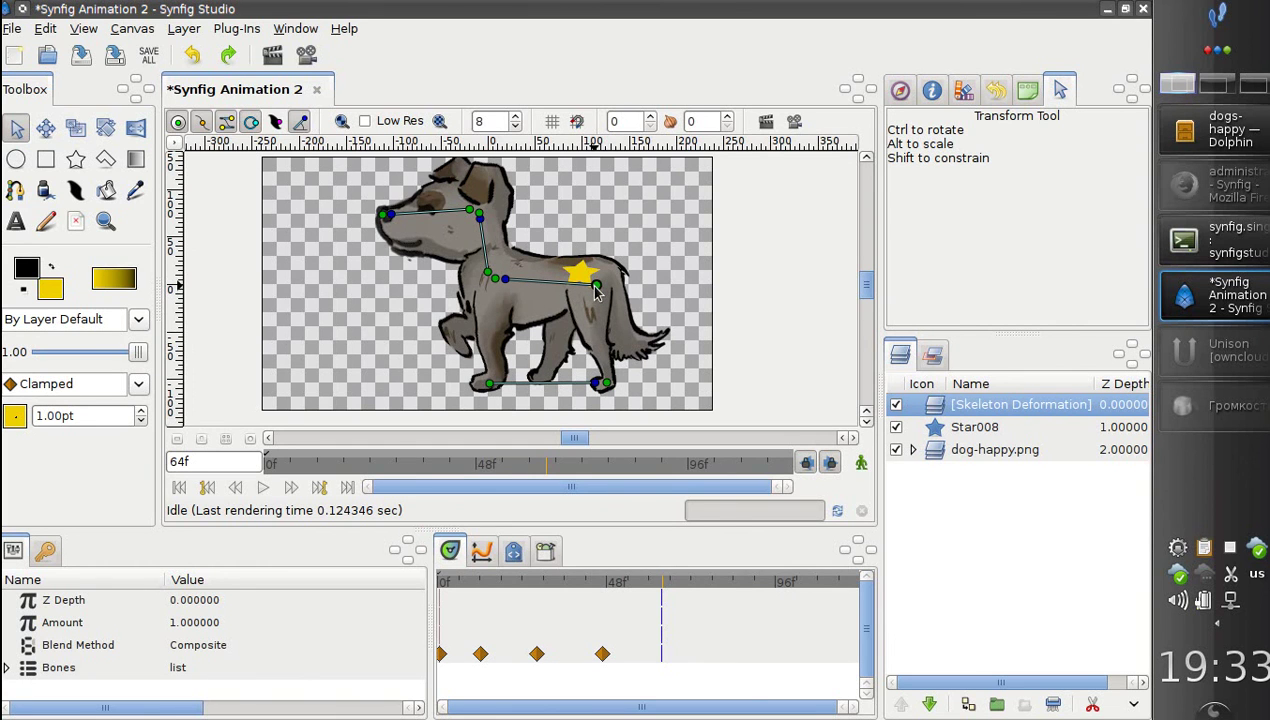
mouse_move(595, 288)
mouse_down()
mouse_move(566, 290)
mouse_move(607, 290)
mouse_move(597, 287)
mouse_up()
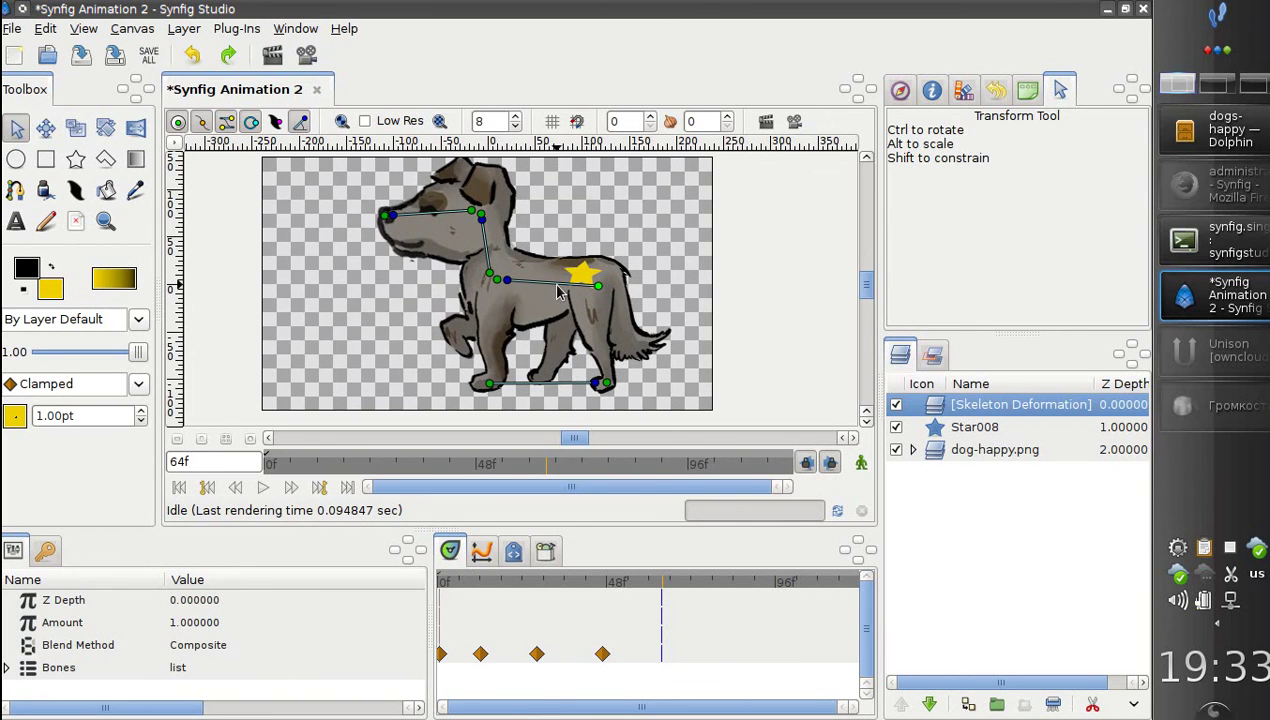
click(942, 452)
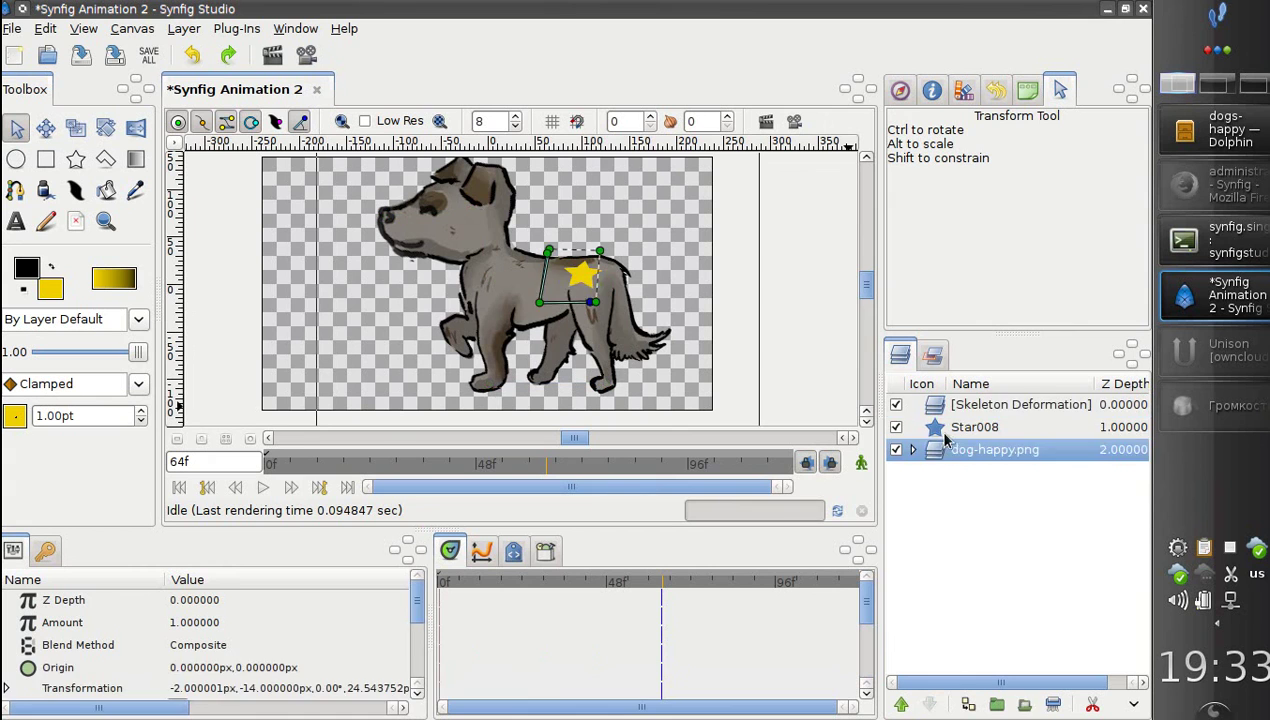
click(945, 428)
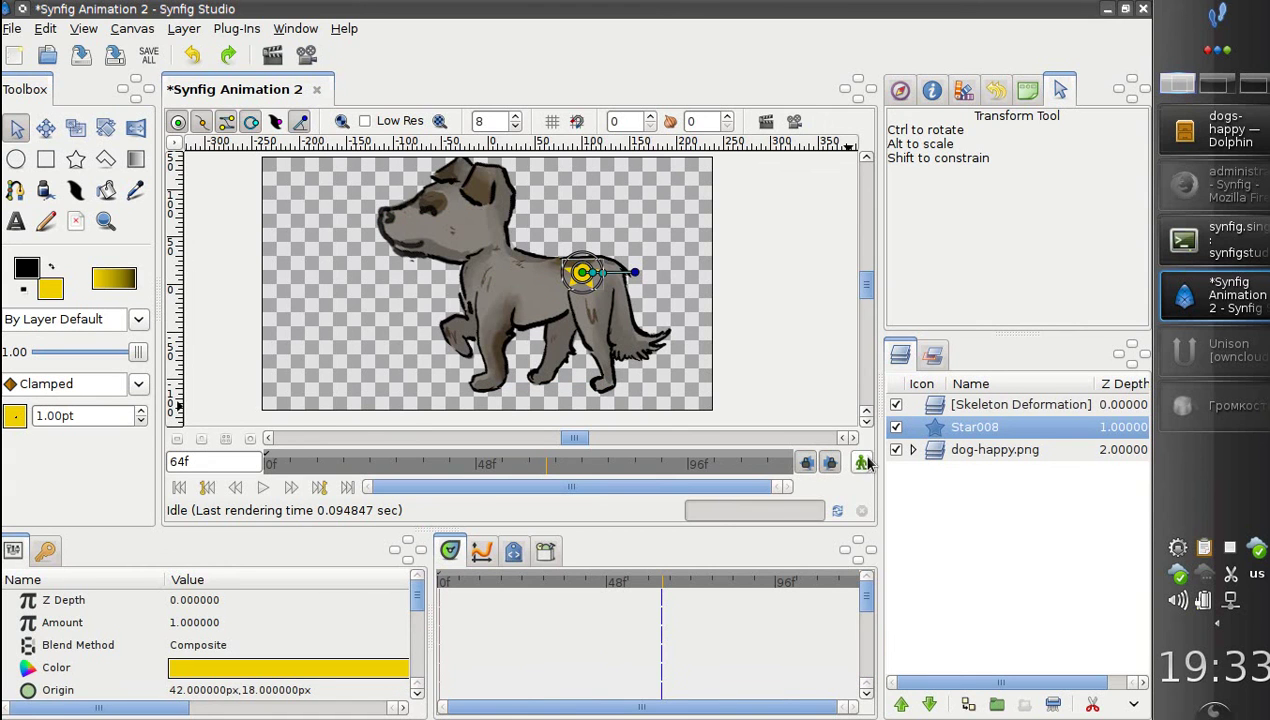
click(380, 356)
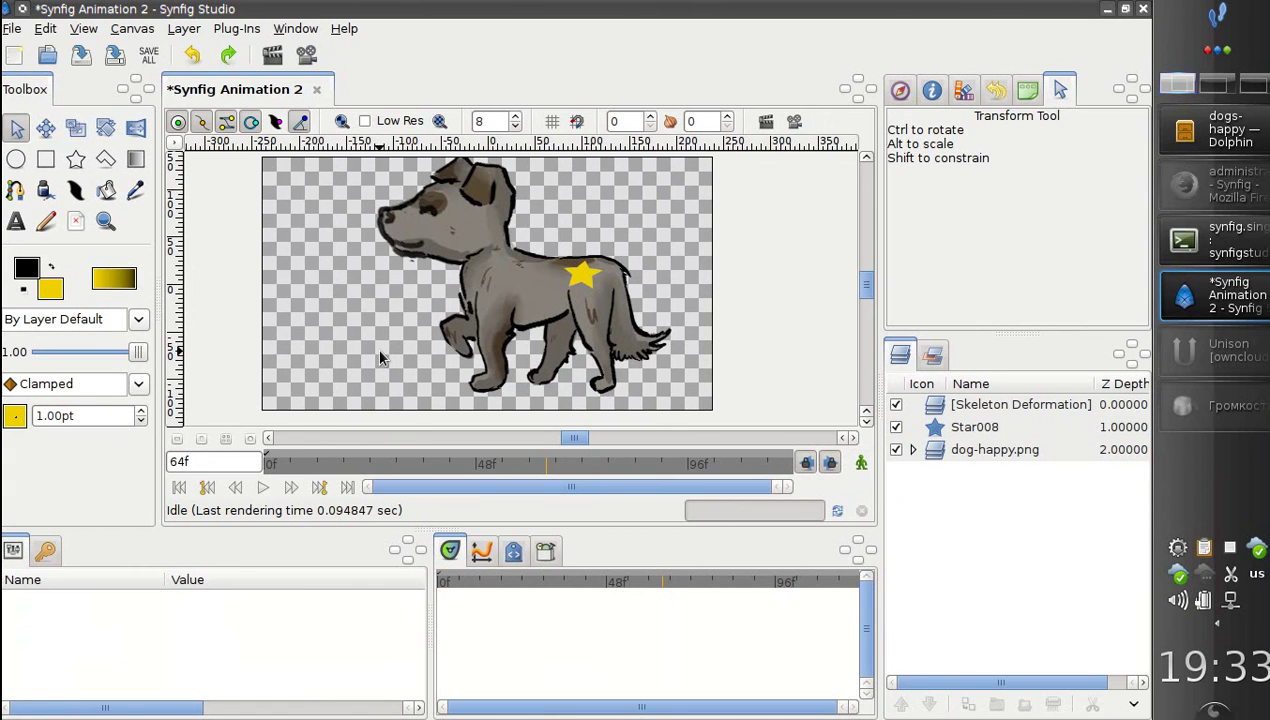